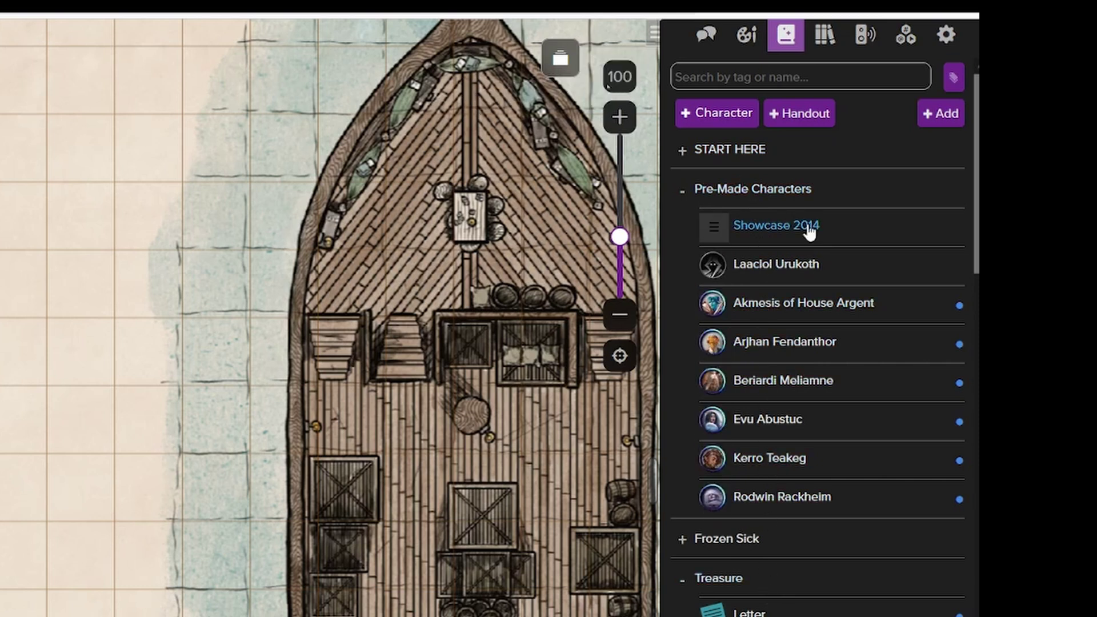
- Add a new character, auto-named Aaplii Breclaxoi, to the Pre-Made Characters folder
right_click(788, 197)
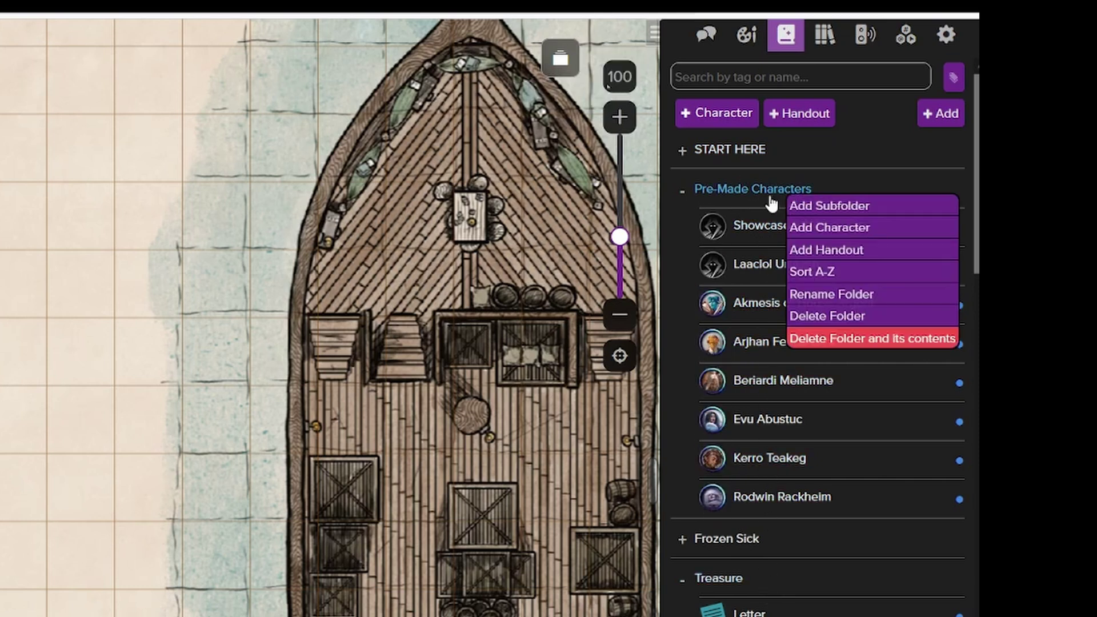
left_click(846, 235)
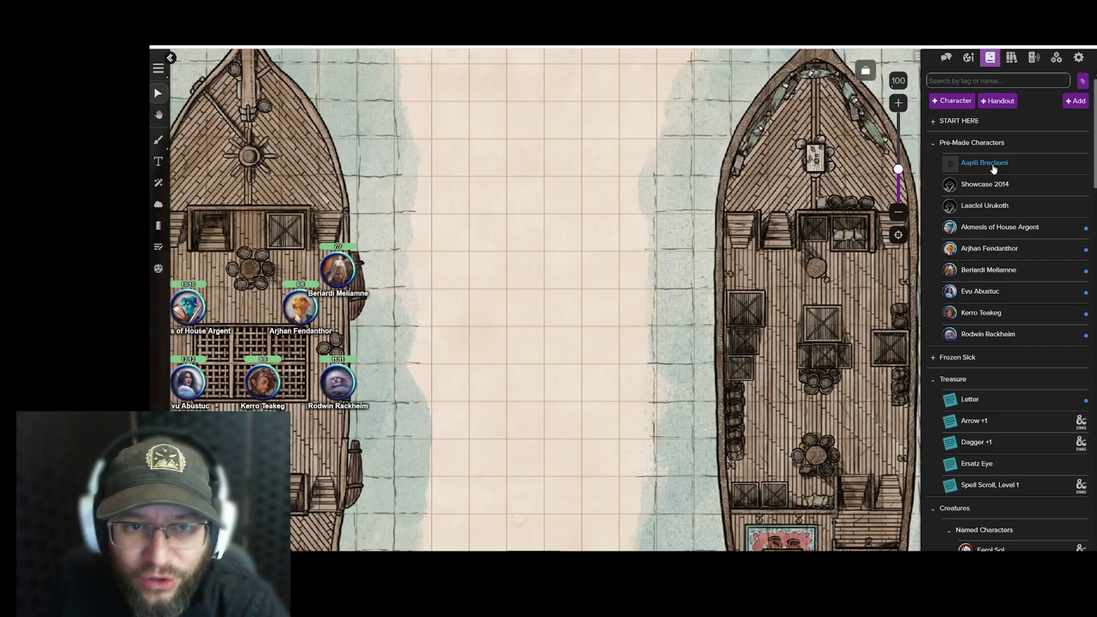
- Rename the new character to '5e Character 2024'
left_click(993, 166)
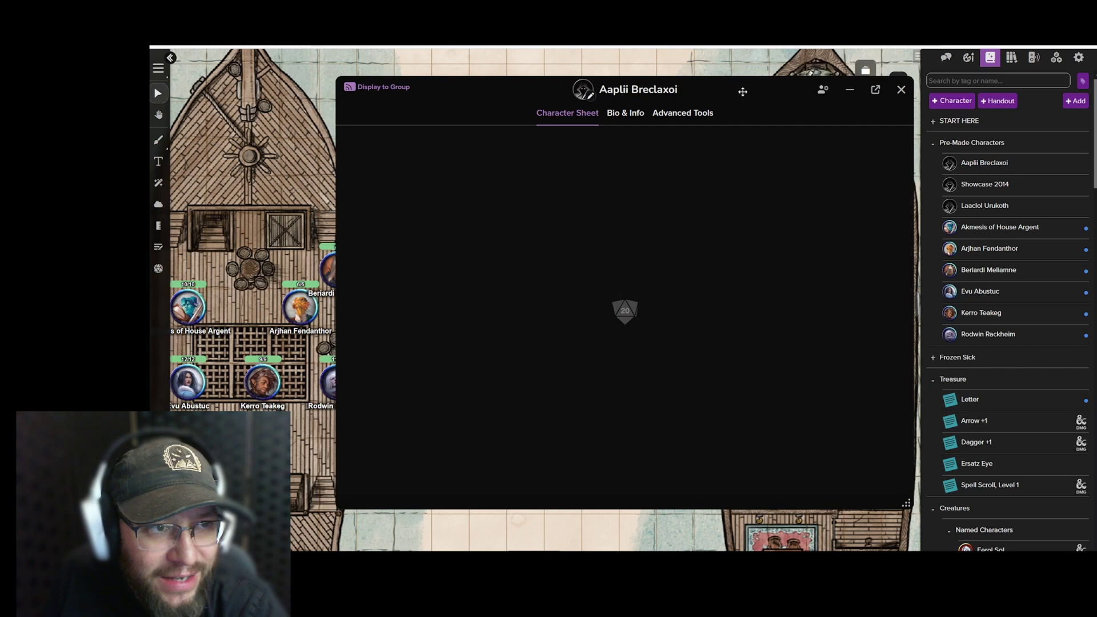
left_click(640, 89)
left_click_drag(663, 133, 599, 133)
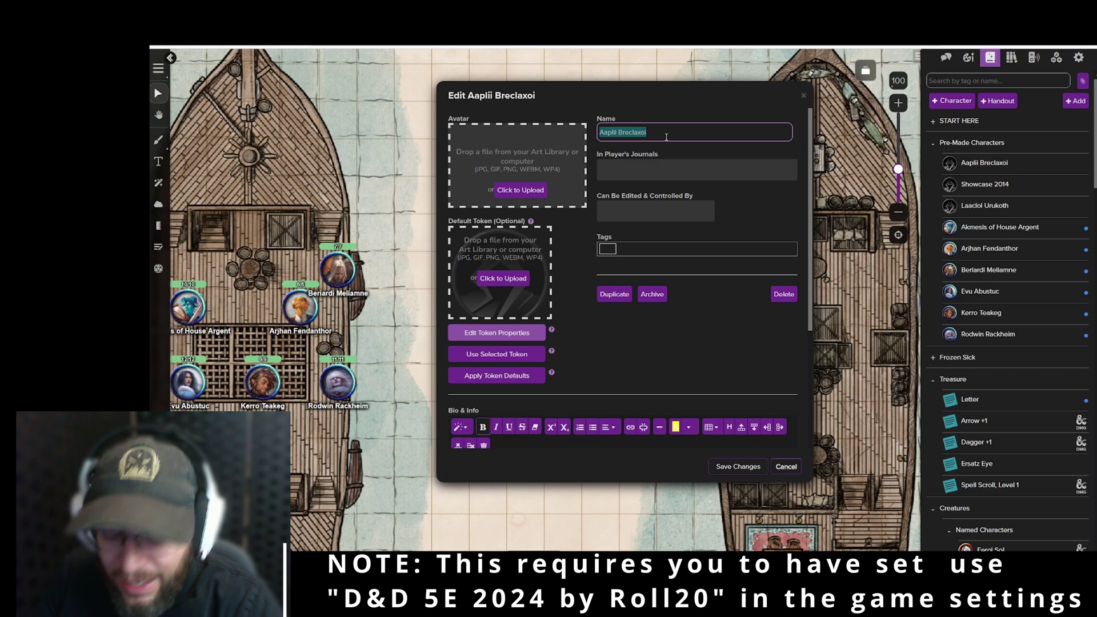
type("5e")
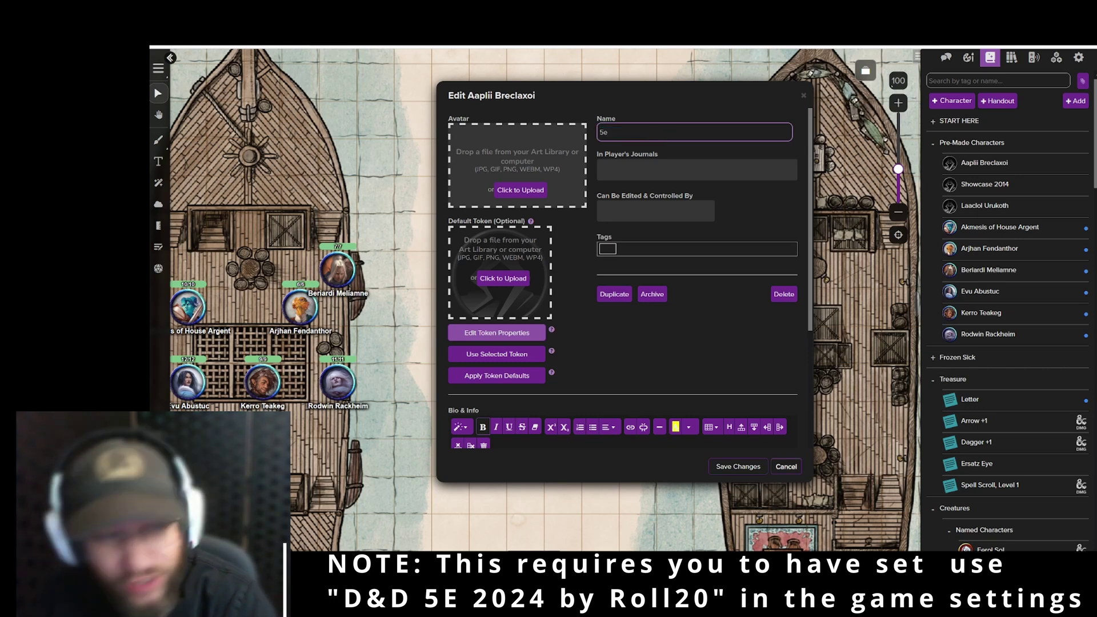
type(" Character")
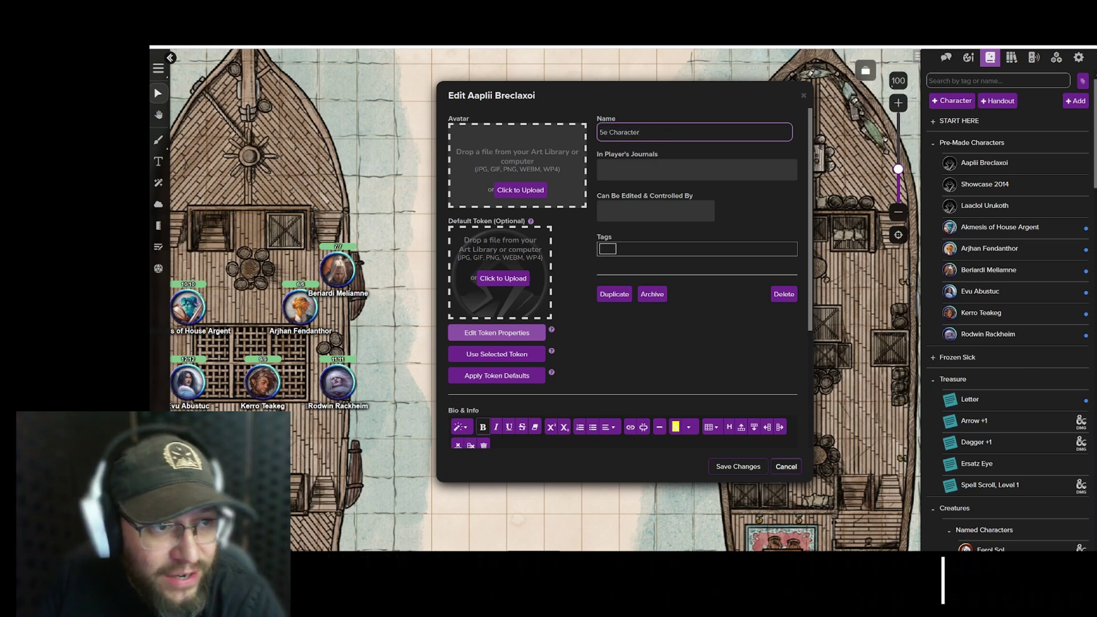
type(" 202")
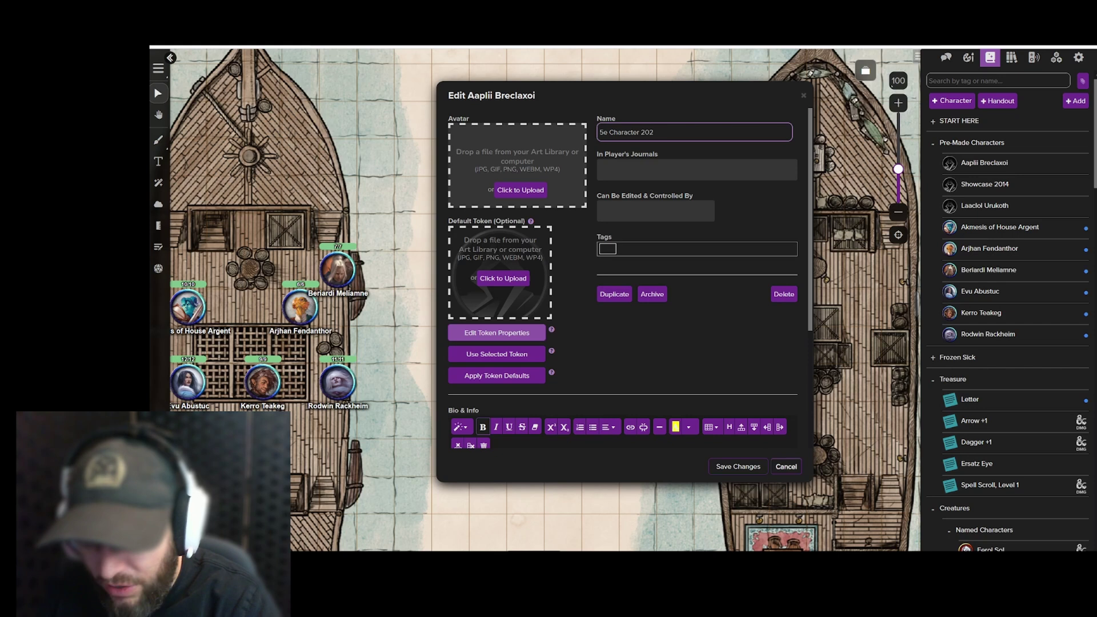
type("4")
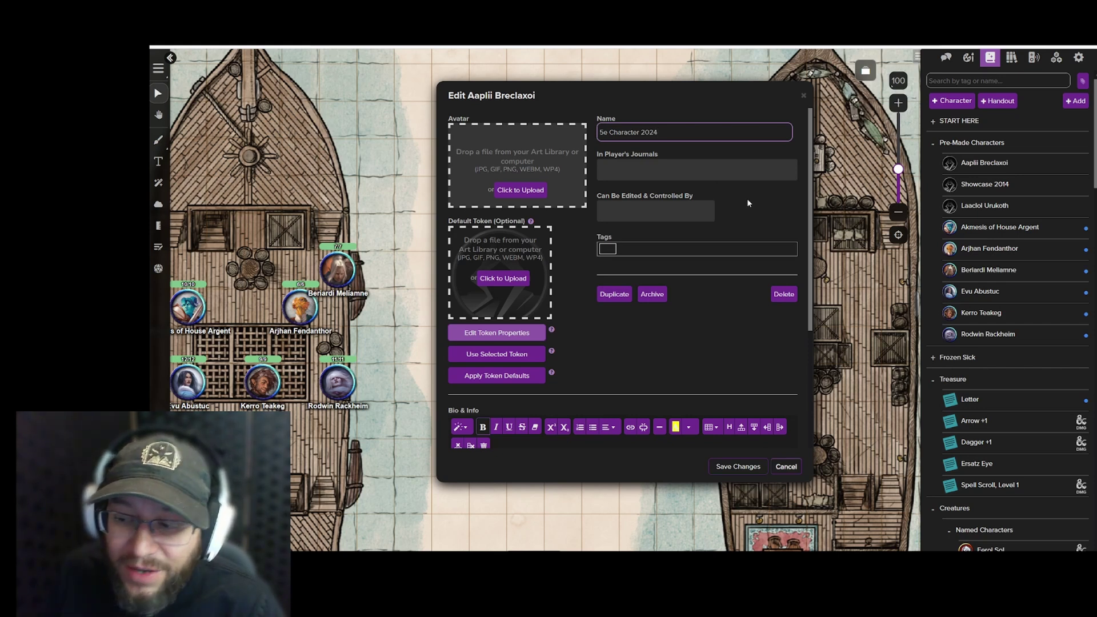
left_click(759, 208)
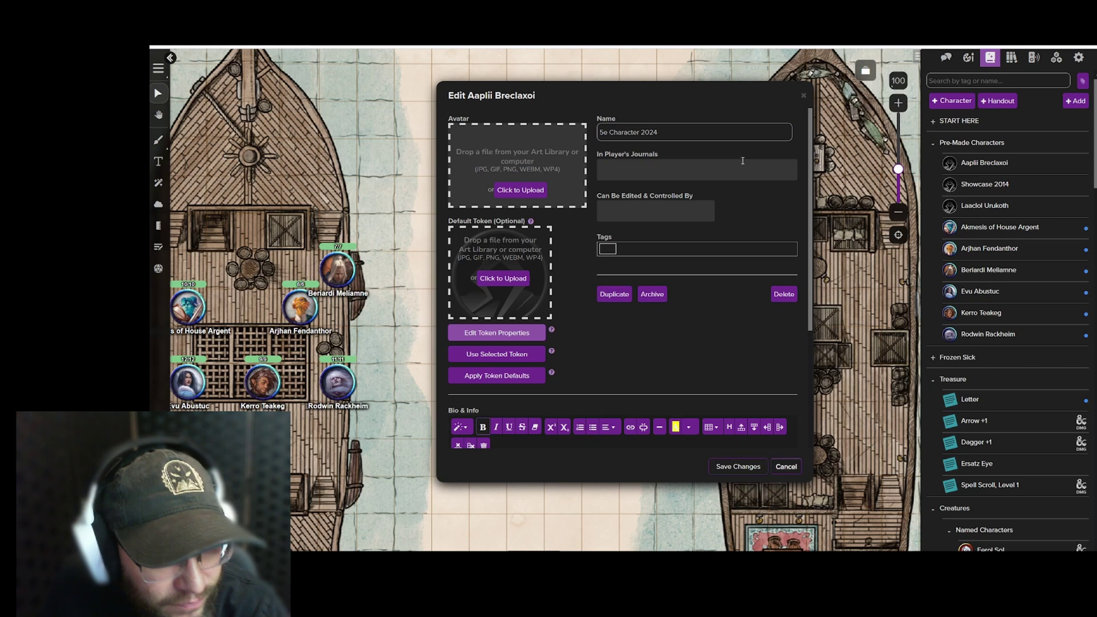
- Set In Player's Journals and Can Be Edited & Controlled By to All Players
left_click(730, 166)
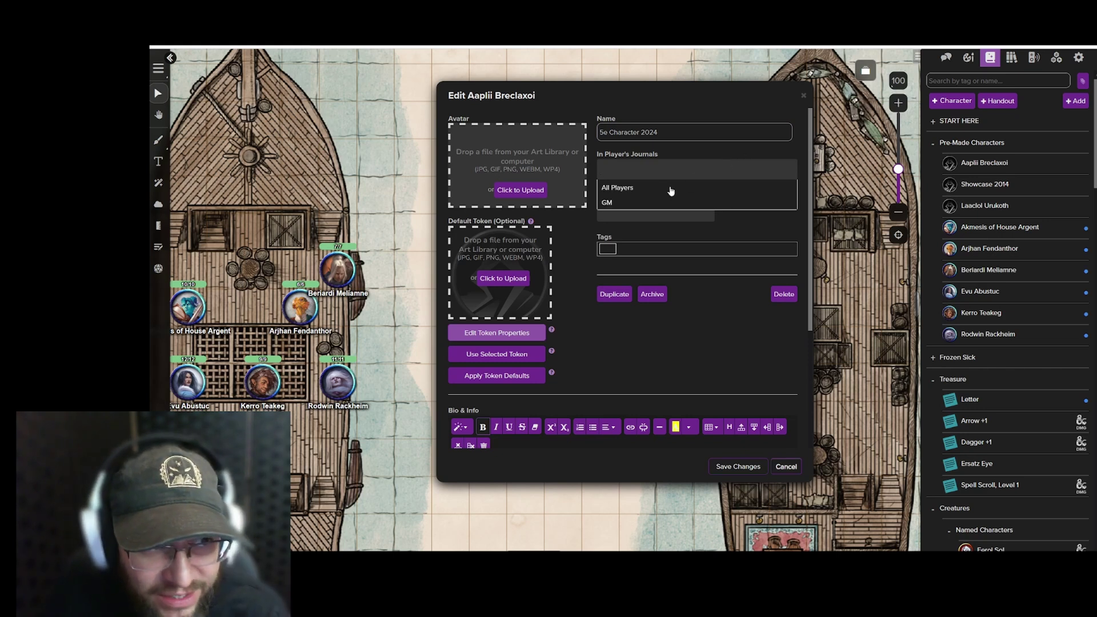
left_click(626, 188)
left_click(752, 222)
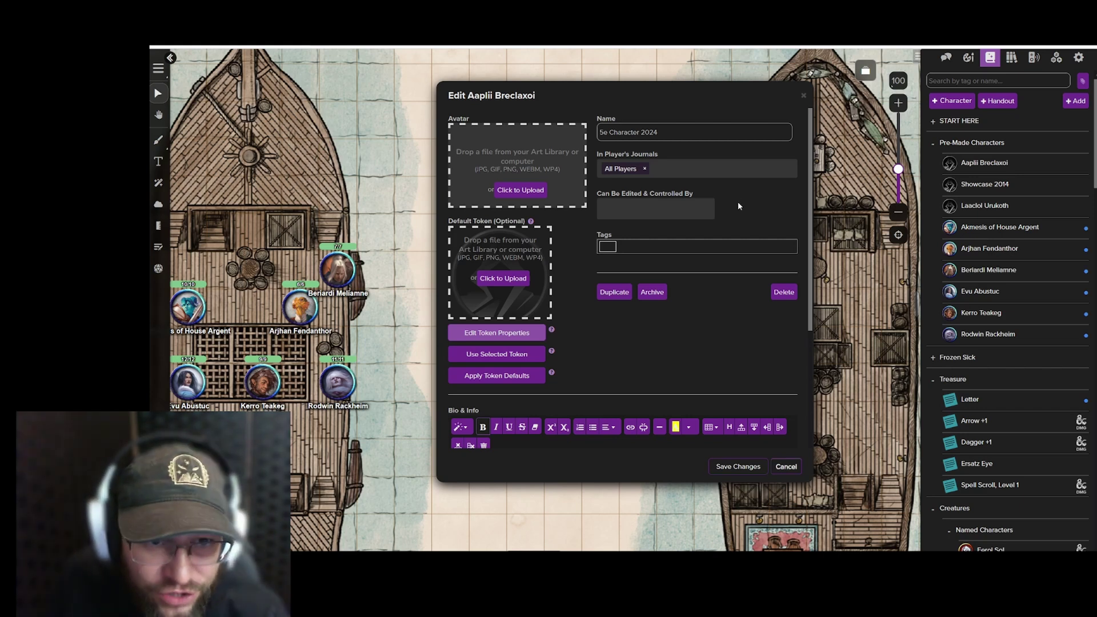
left_click(640, 208)
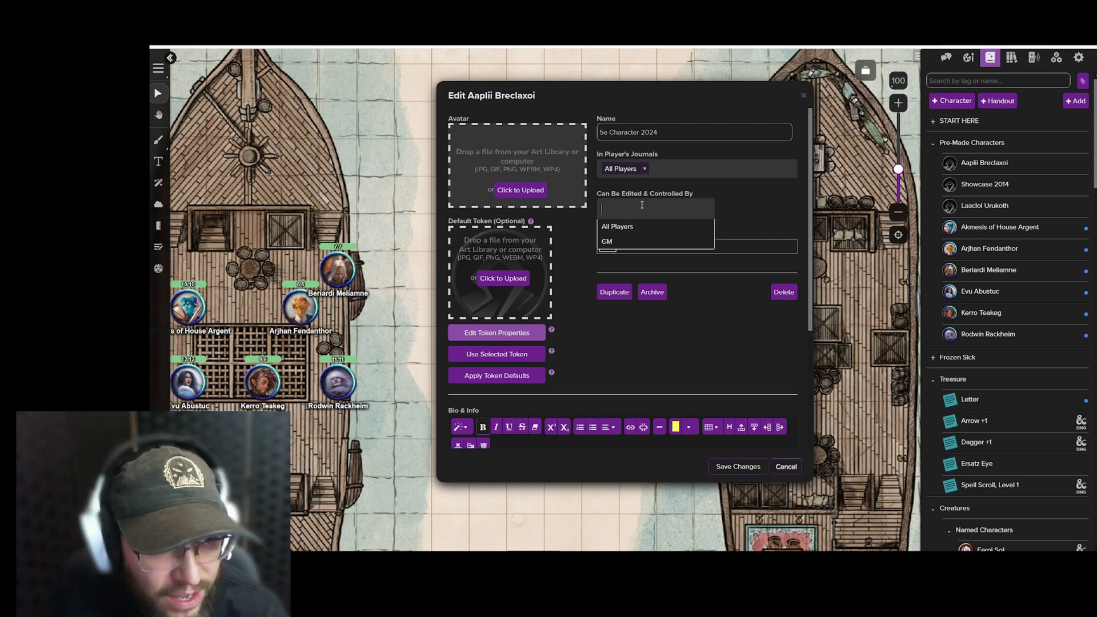
left_click(619, 228)
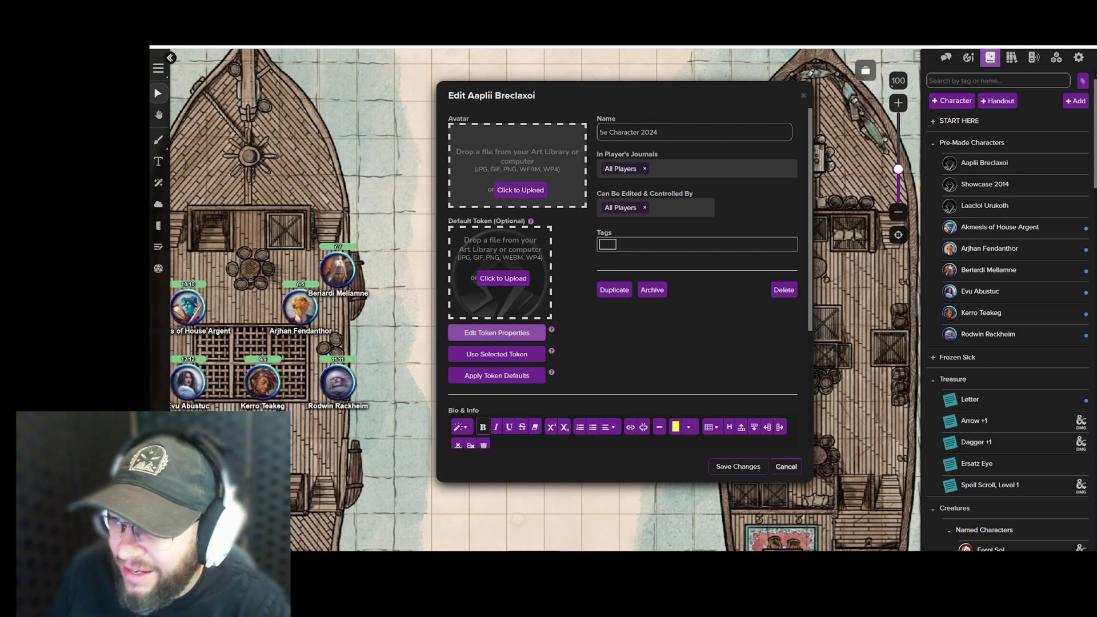
- Place the knight image on the map, shrink it to token size, and make it the default token
left_click_drag(520, 235, 330, 205)
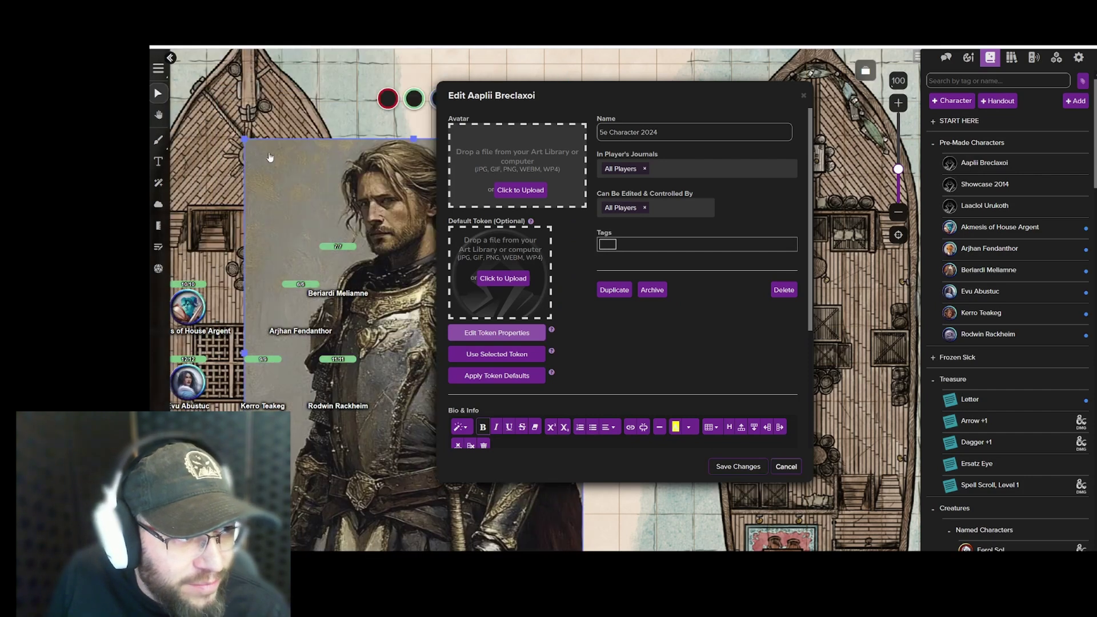
left_click_drag(360, 253, 440, 540)
left_click_drag(546, 517, 320, 138)
left_click_drag(359, 100, 339, 157)
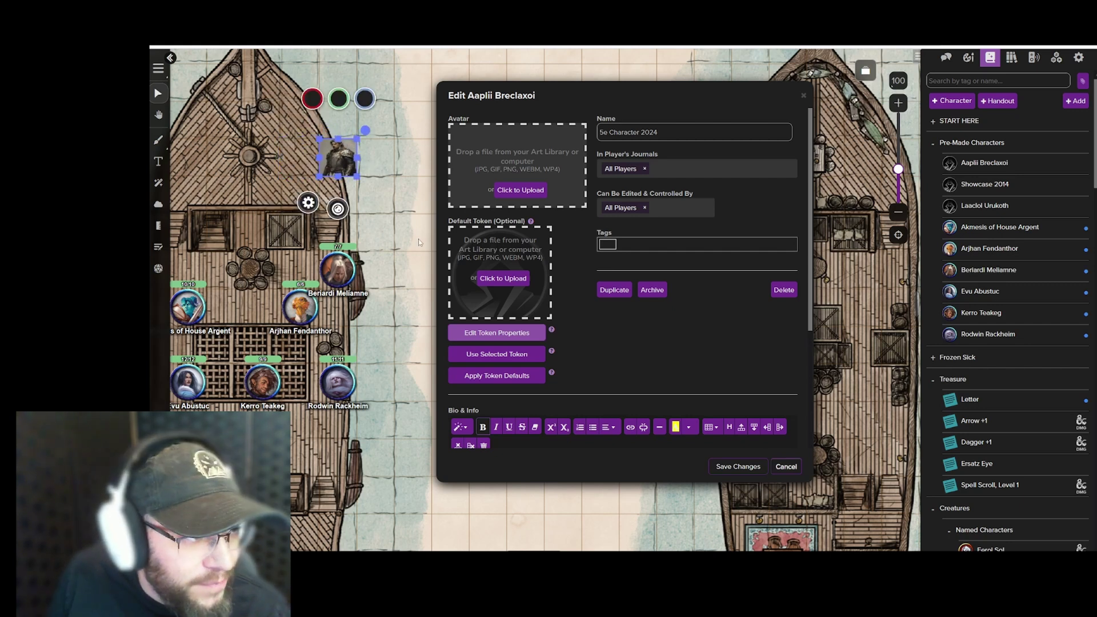
left_click(502, 355)
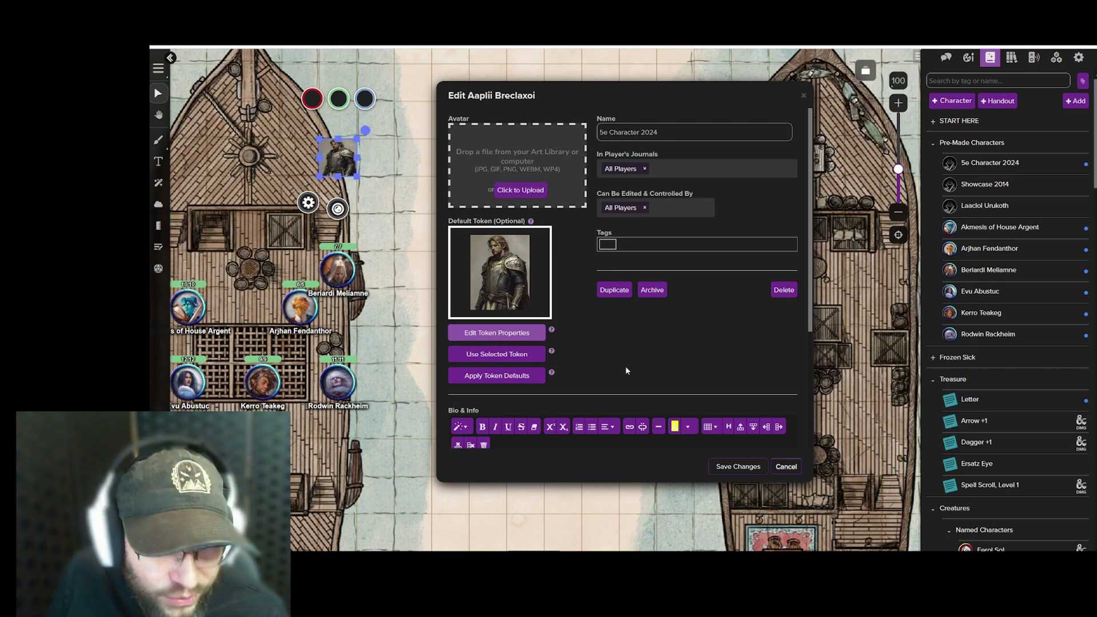
- Set example_token.png from the Art Library as the avatar and save the changes
left_click(968, 59)
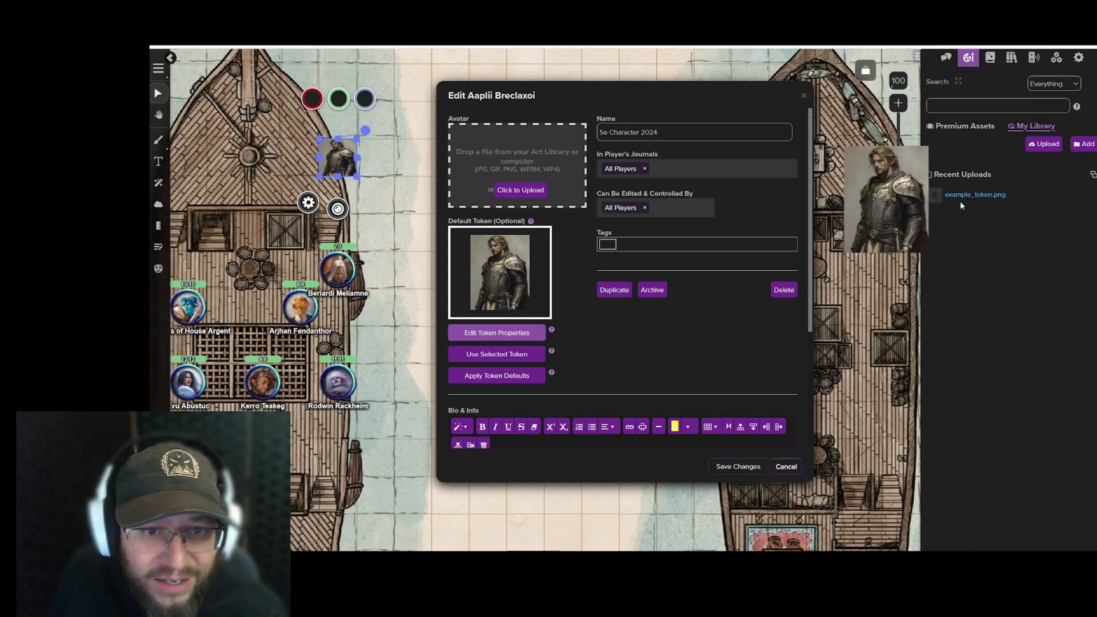
left_click_drag(971, 195, 520, 177)
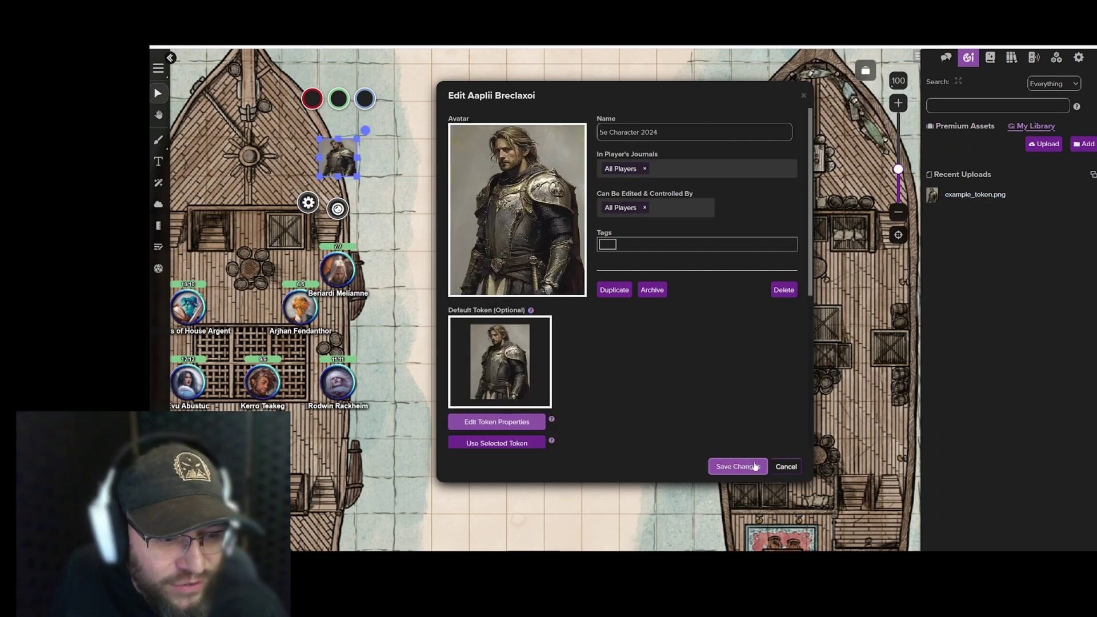
left_click(756, 467)
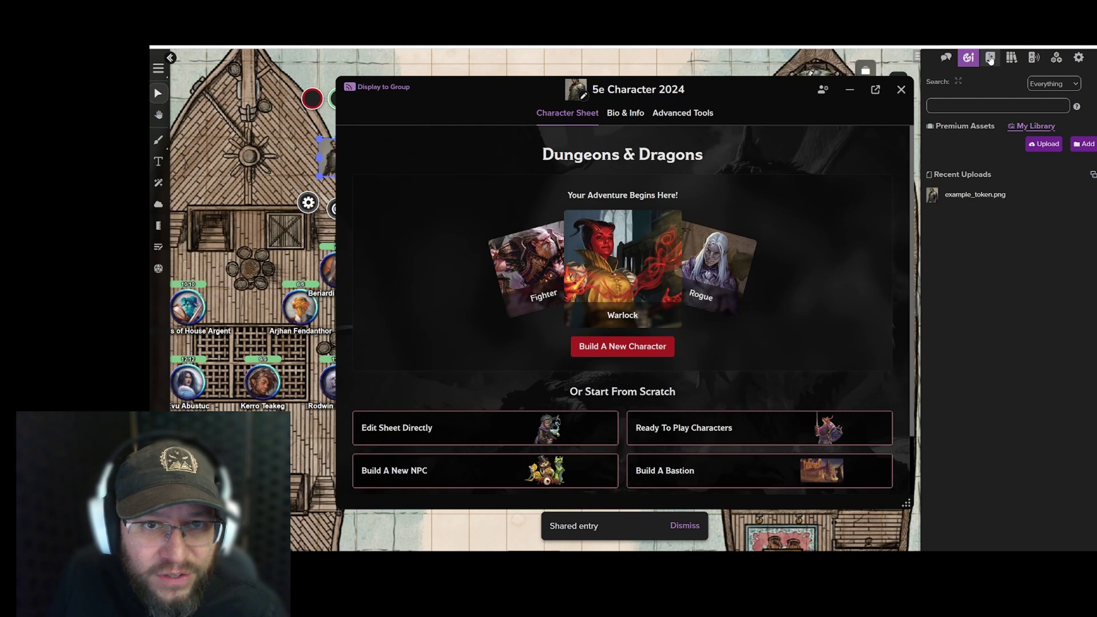
- Return to the Journal and start Build A New Character for 5e Character 2024
left_click(991, 58)
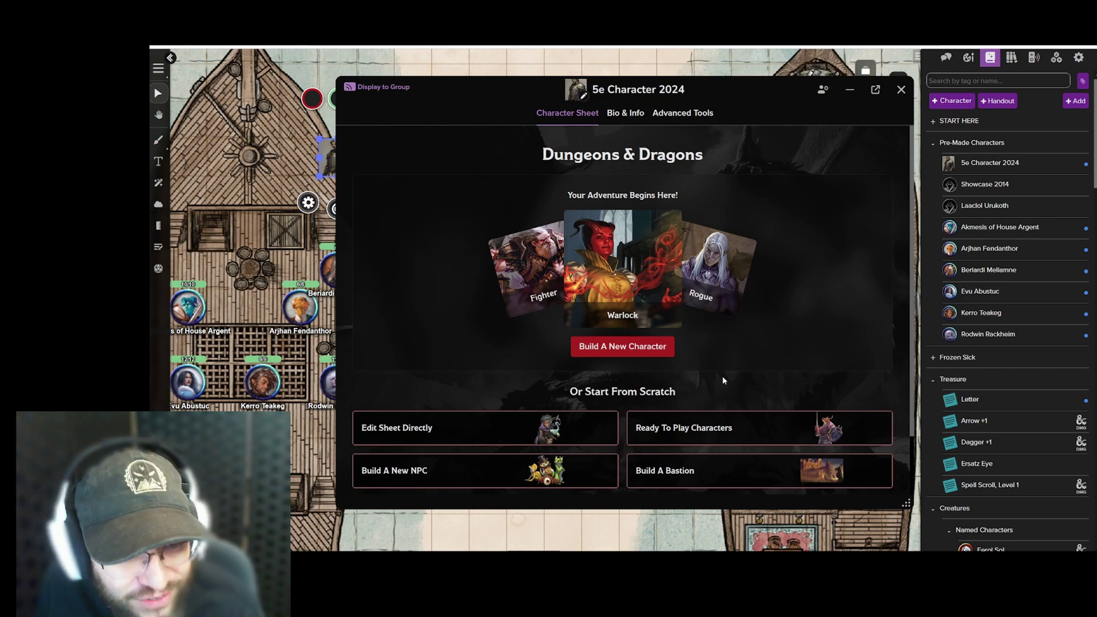
left_click(652, 349)
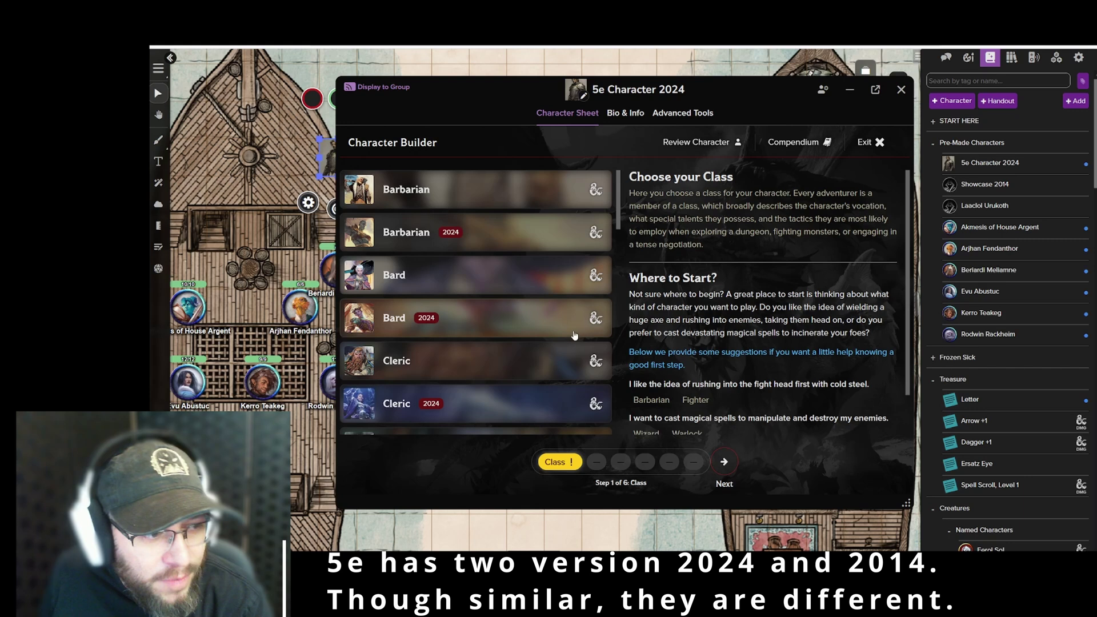
- Select the 2024 Fighter class with the Free Basic Rules (2024) source
scroll(572, 337, "down", 4)
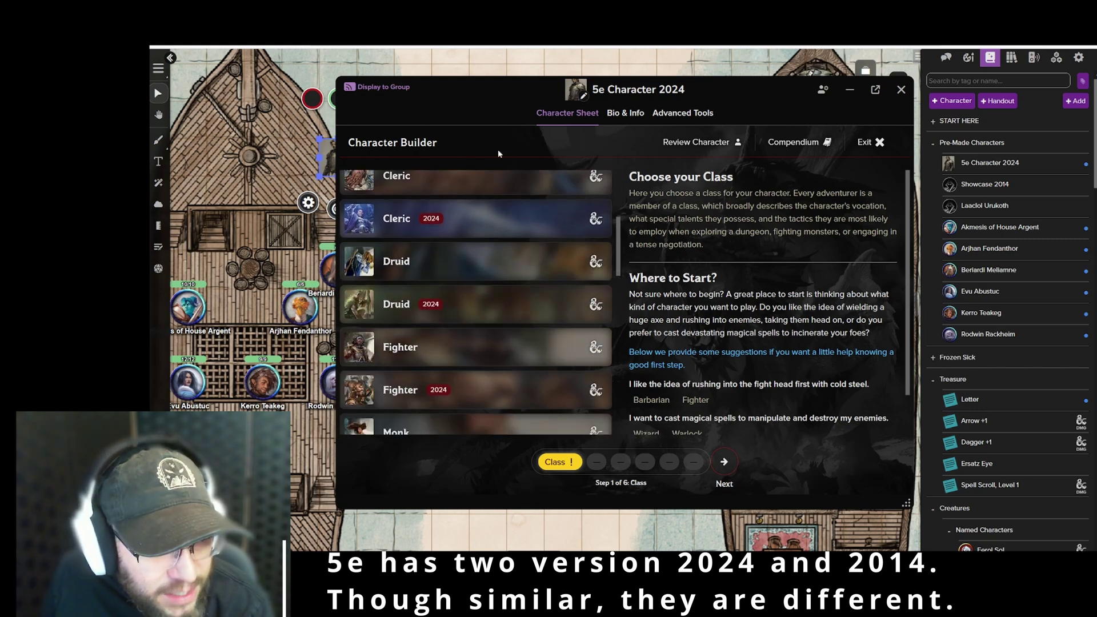
left_click(517, 392)
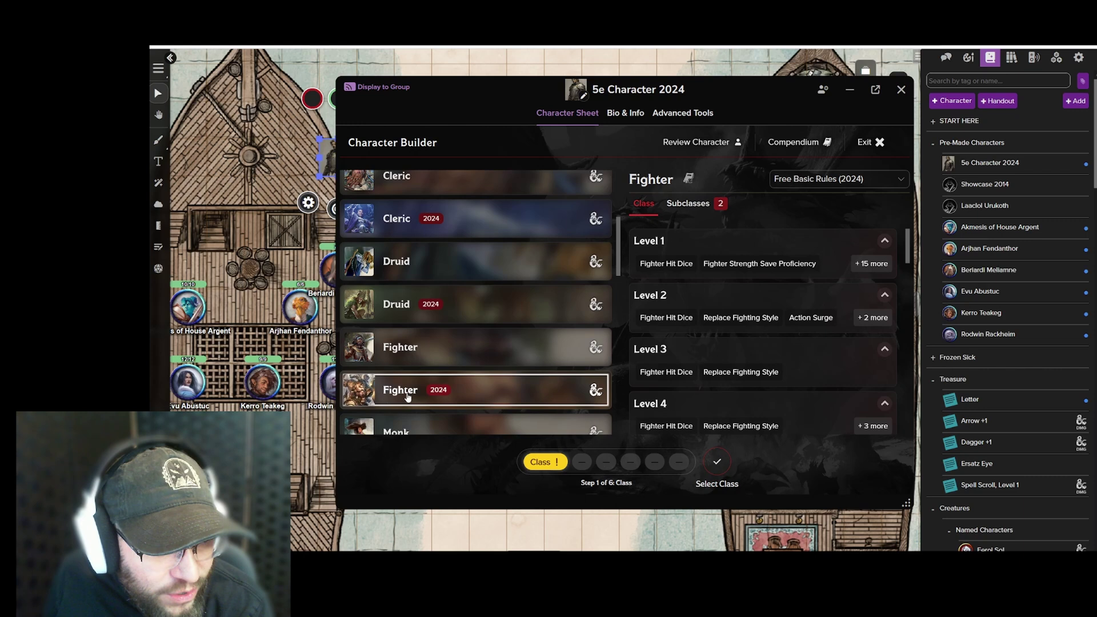
left_click(693, 204)
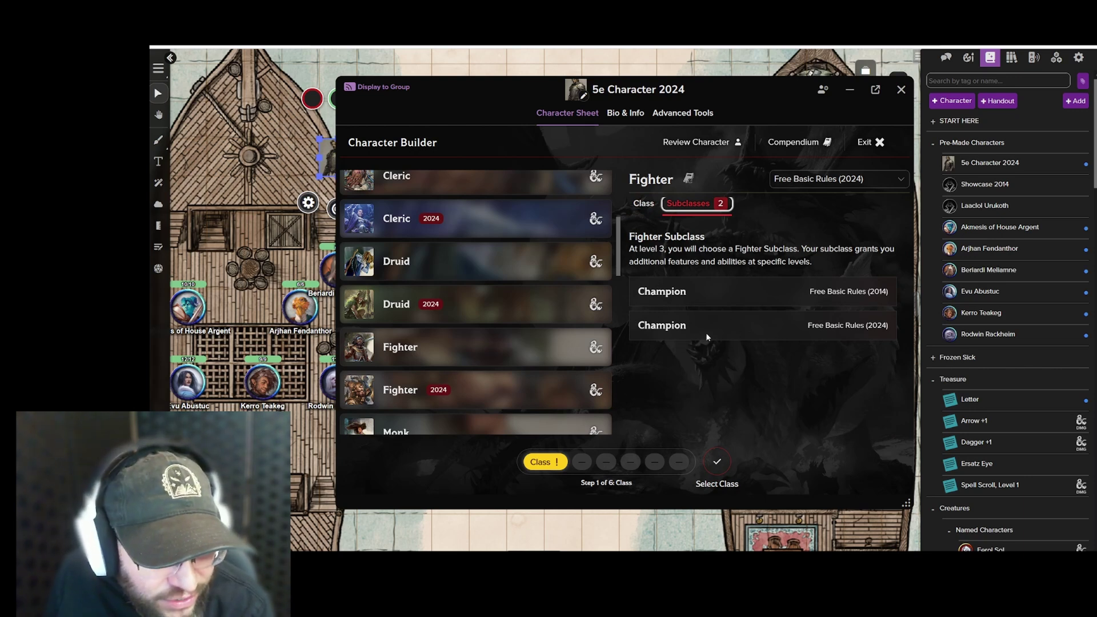
left_click(683, 331)
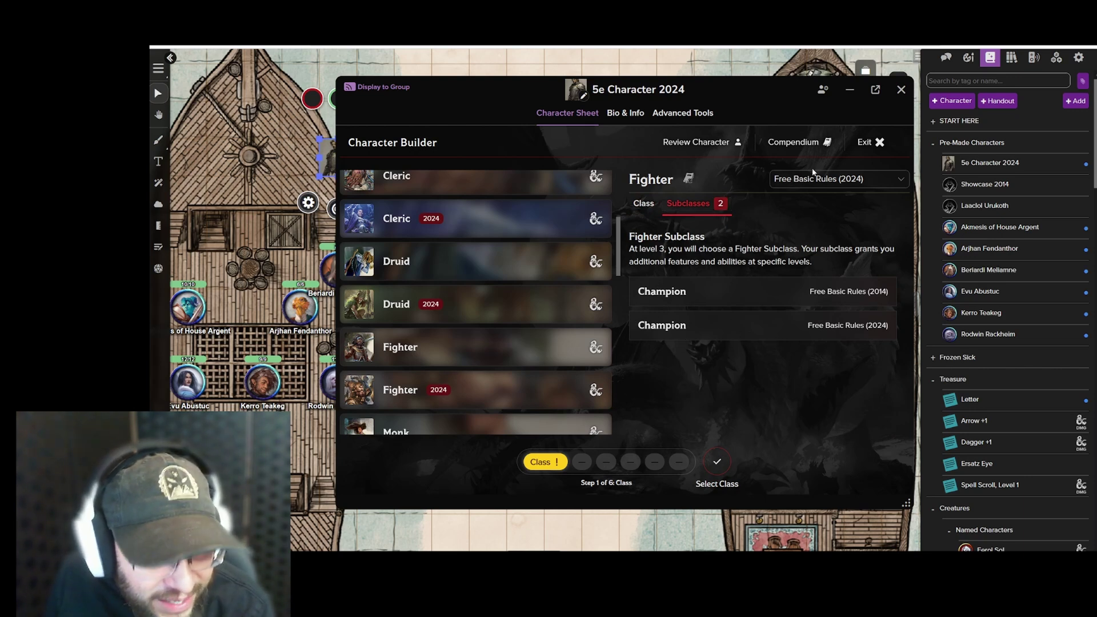
left_click(844, 182)
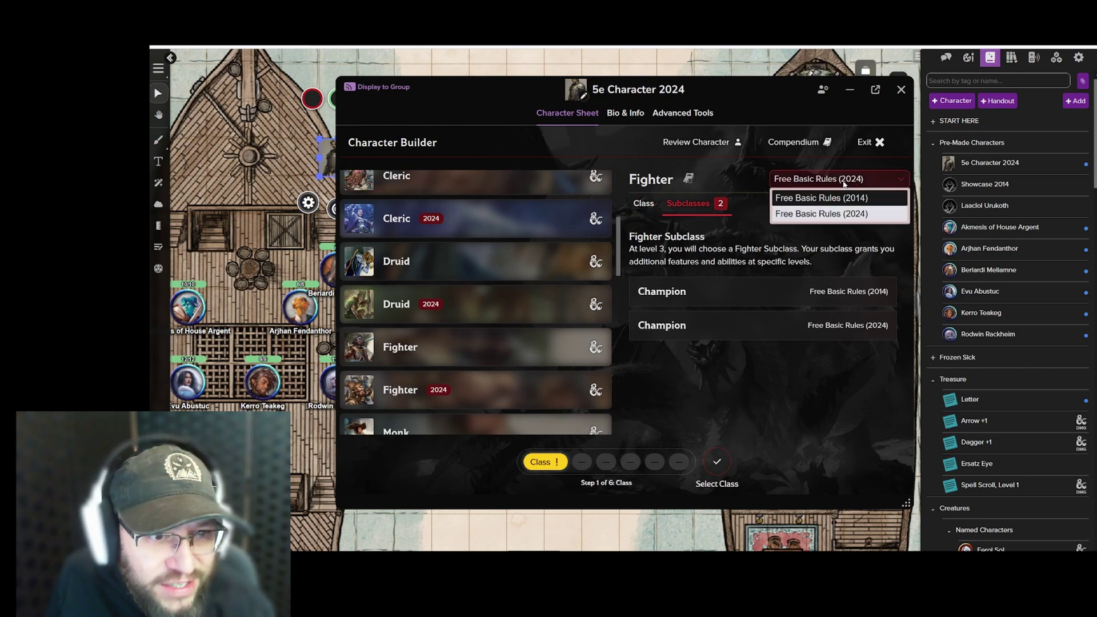
left_click(840, 214)
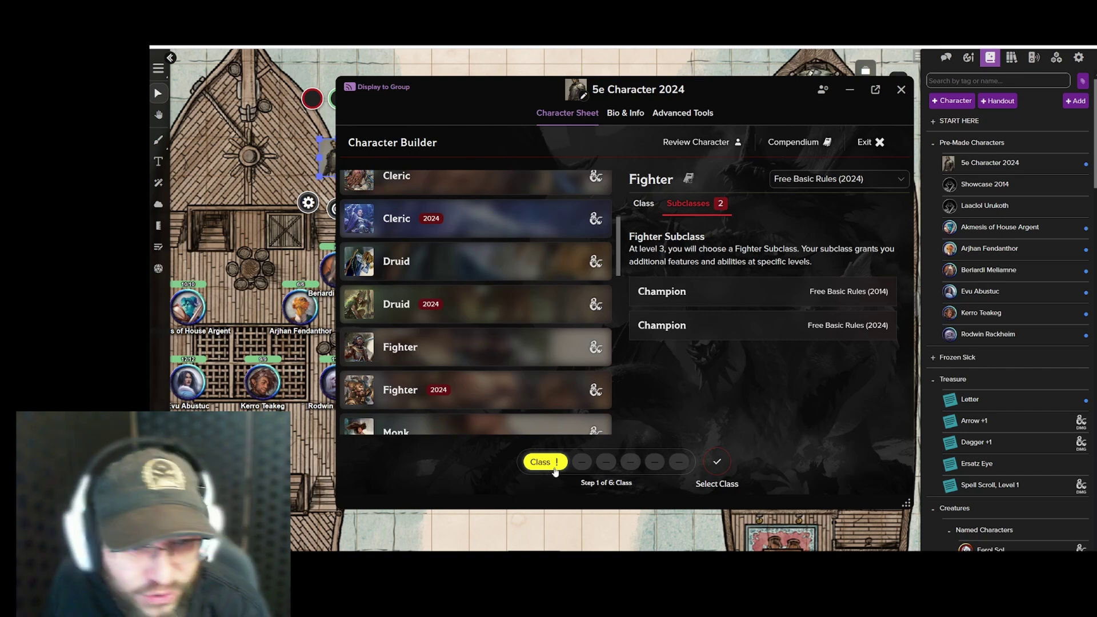
left_click(718, 468)
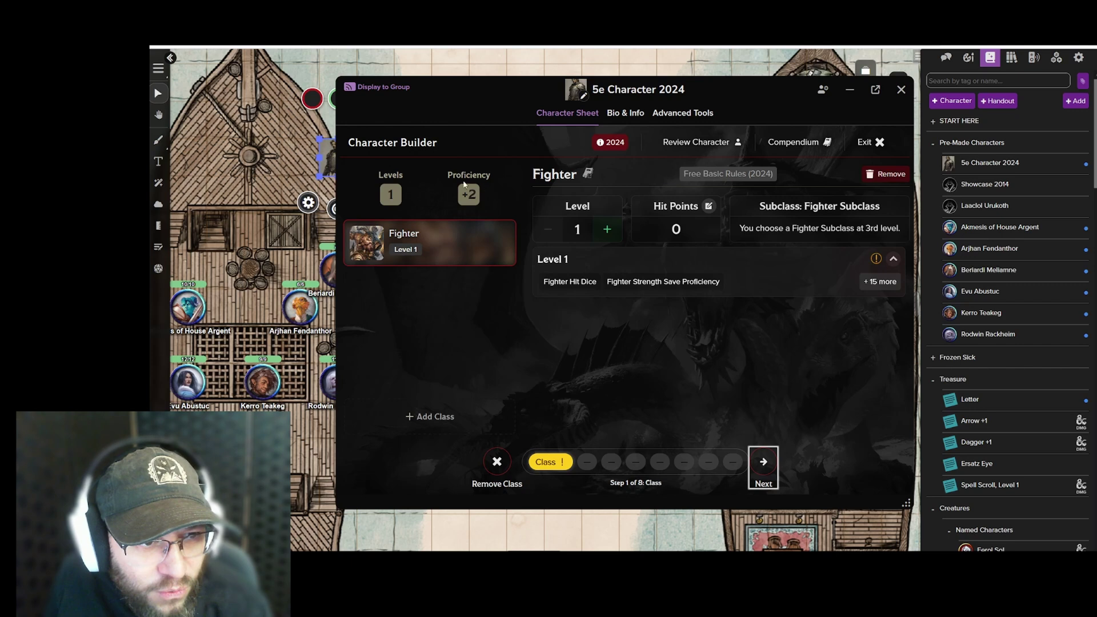
- Choose Greatsword, Javelin and Longsword as the Fighter's three weapon masteries
left_click(881, 282)
scroll(785, 329, "down", 2)
scroll(784, 324, "down", 6)
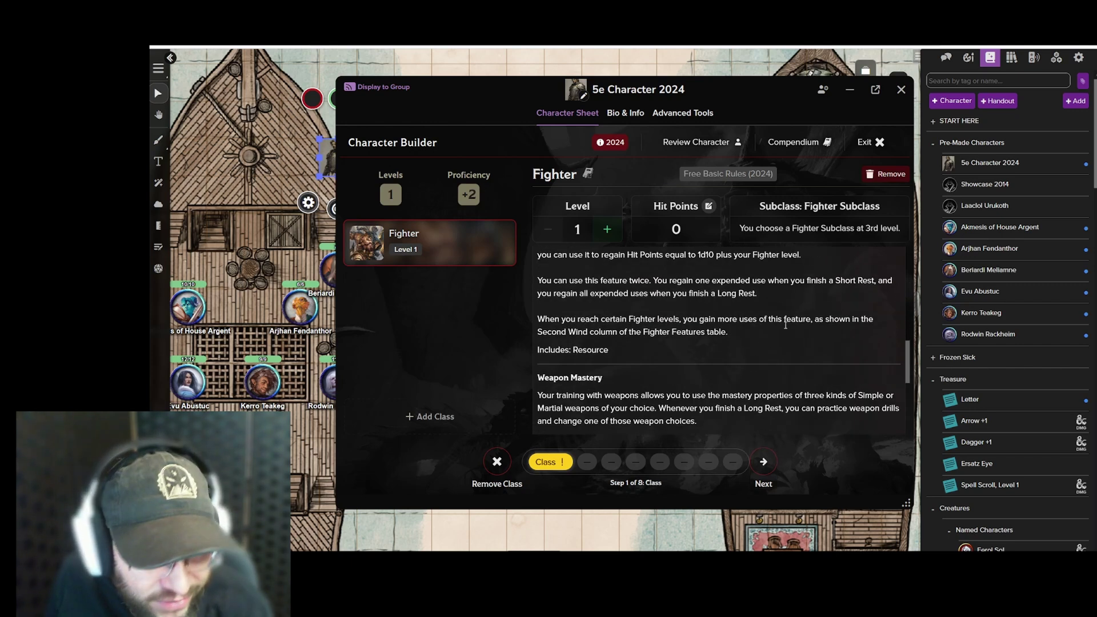
scroll(786, 329, "down", 1)
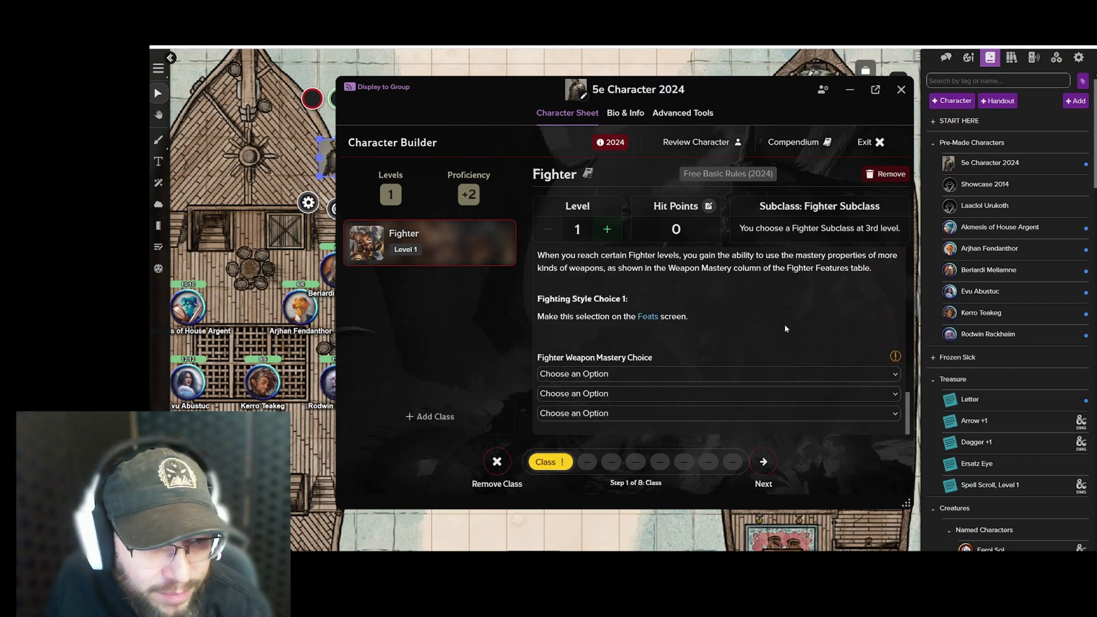
left_click(828, 374)
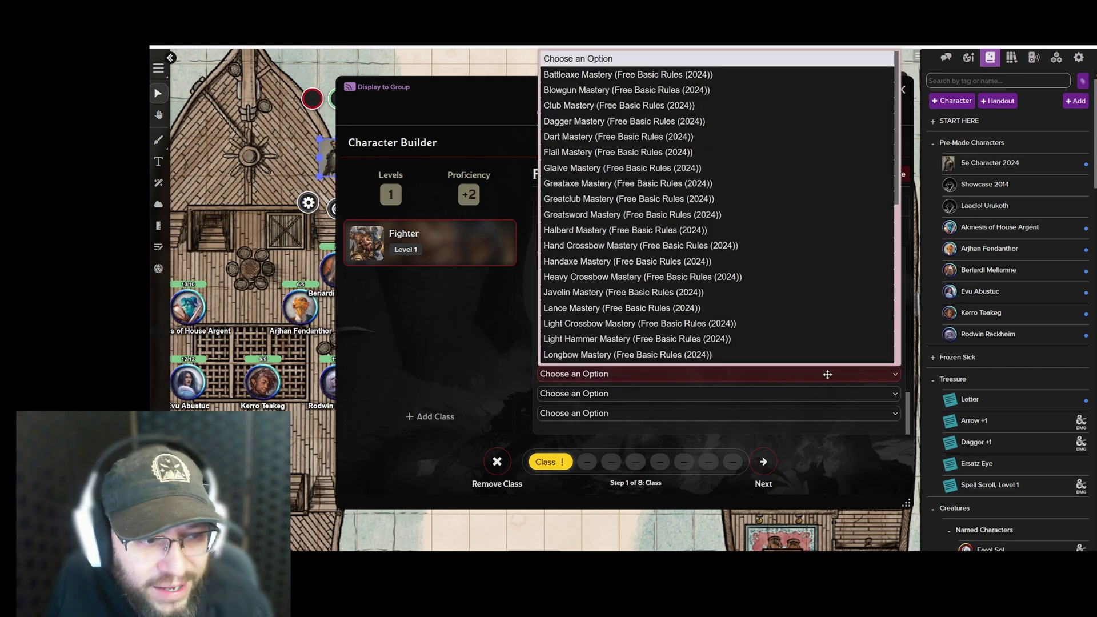
left_click(698, 215)
left_click(686, 395)
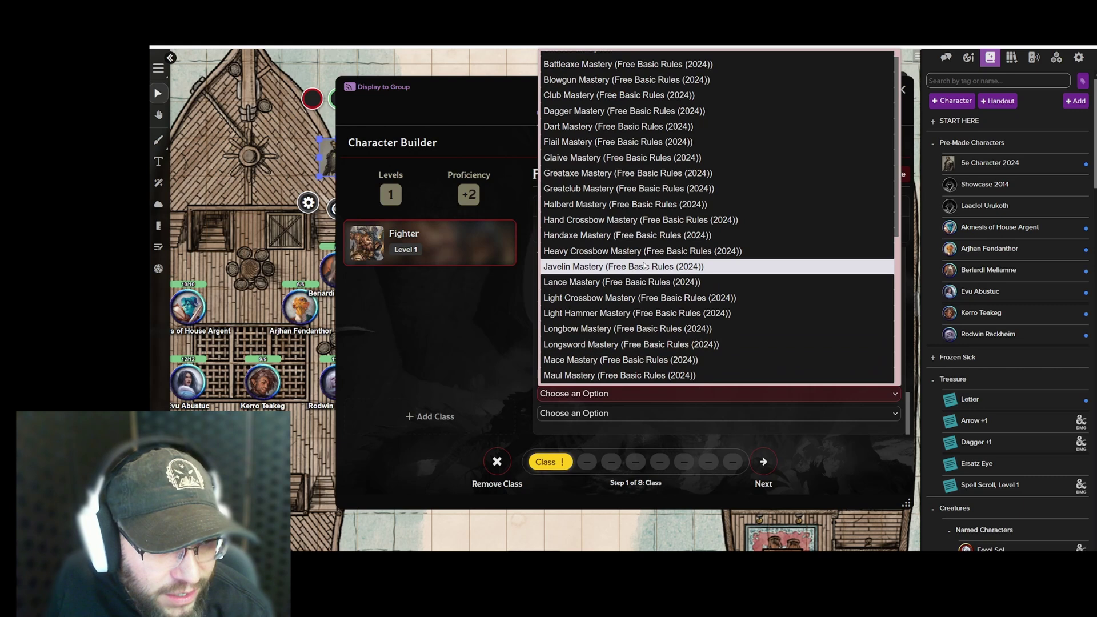
left_click(645, 266)
left_click(668, 414)
left_click(702, 332)
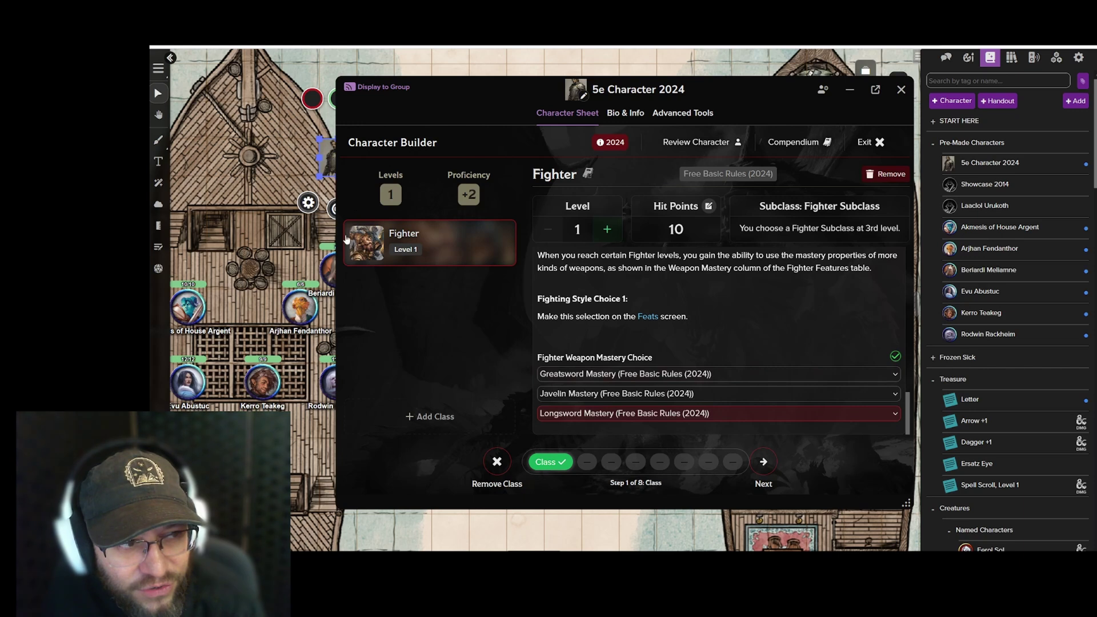
- Select Elf (2024) as the character's species
left_click(765, 463)
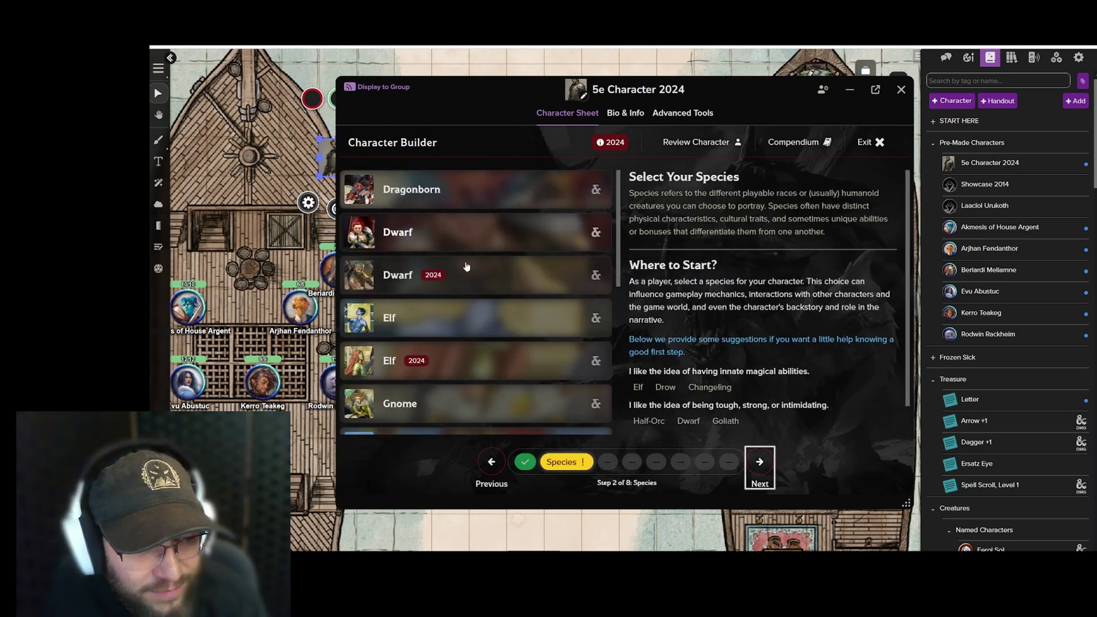
left_click(501, 377)
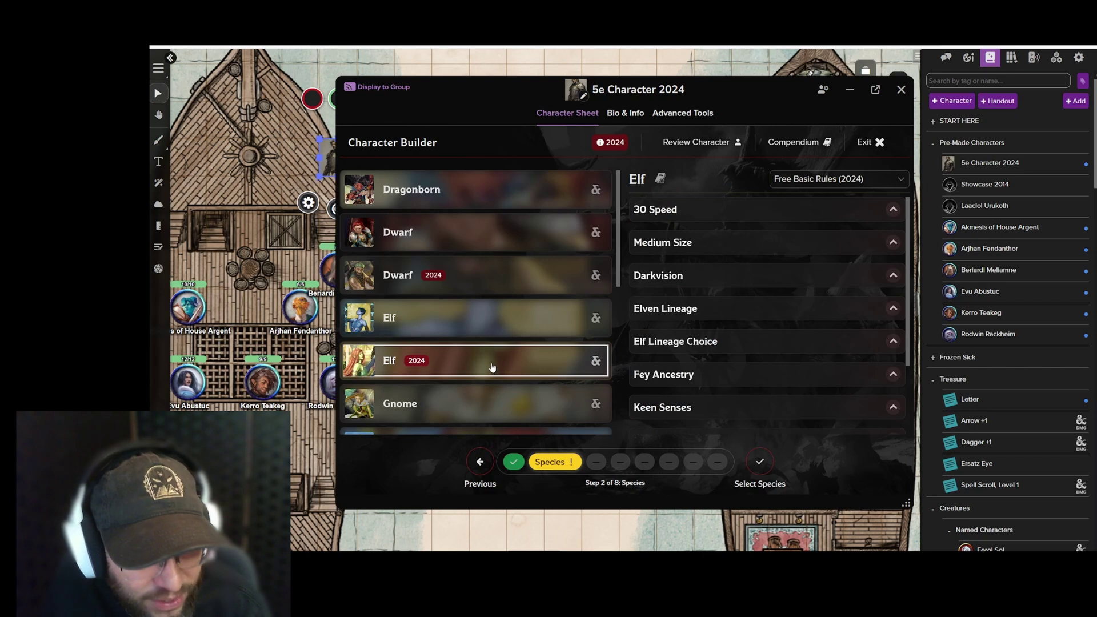
scroll(721, 337, "down", 2)
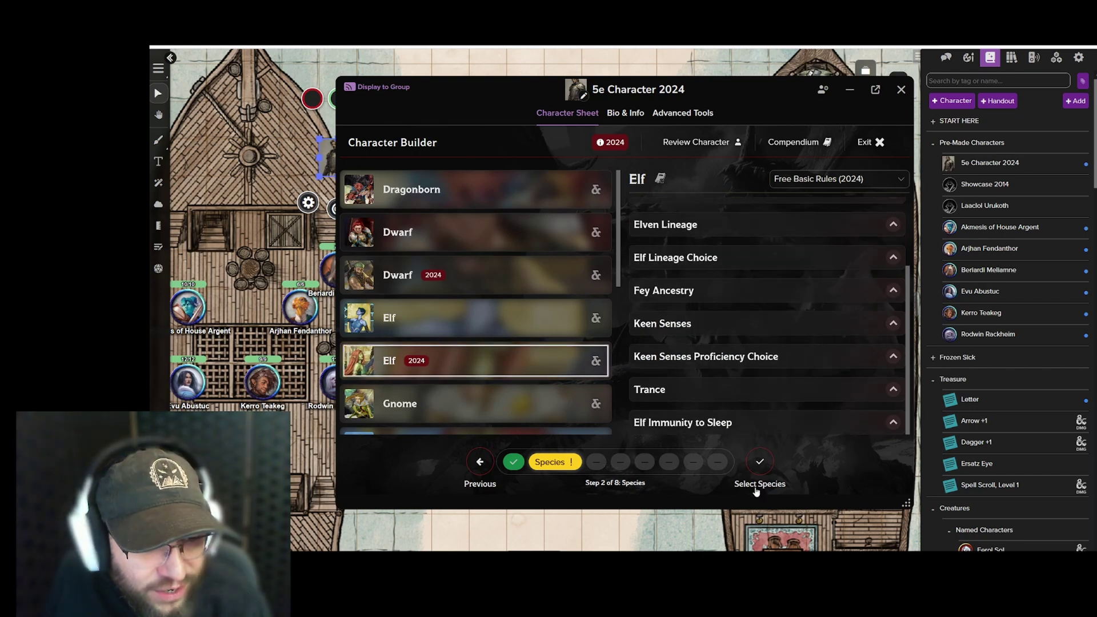
left_click(760, 461)
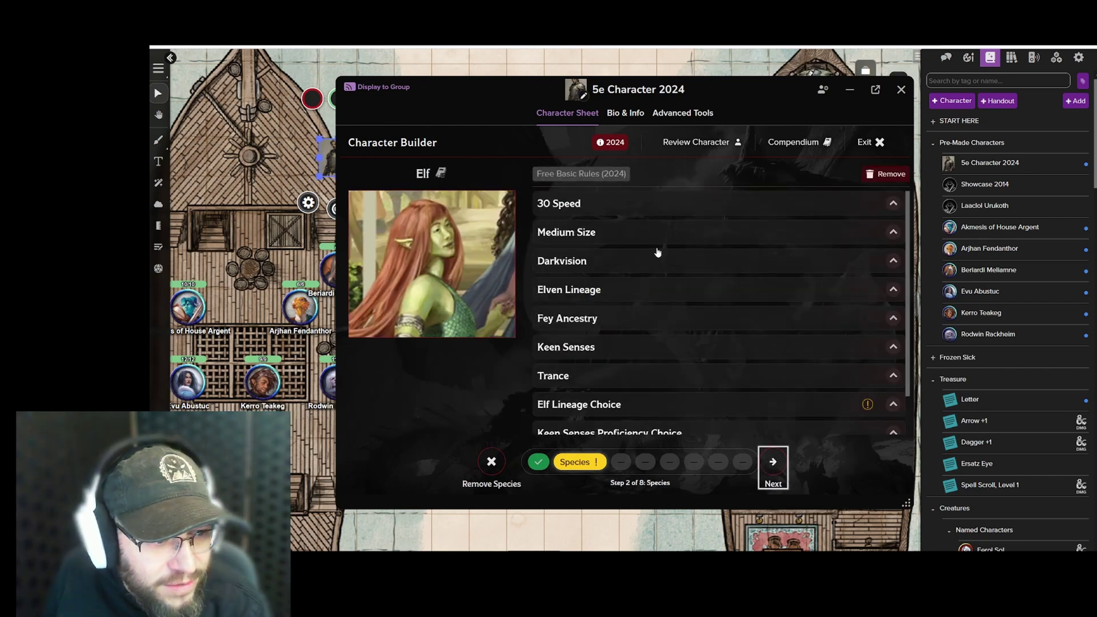
- Set the Elf lineage to Drow and the spellcasting ability to Charisma
scroll(840, 347, "down", 1)
left_click(879, 367)
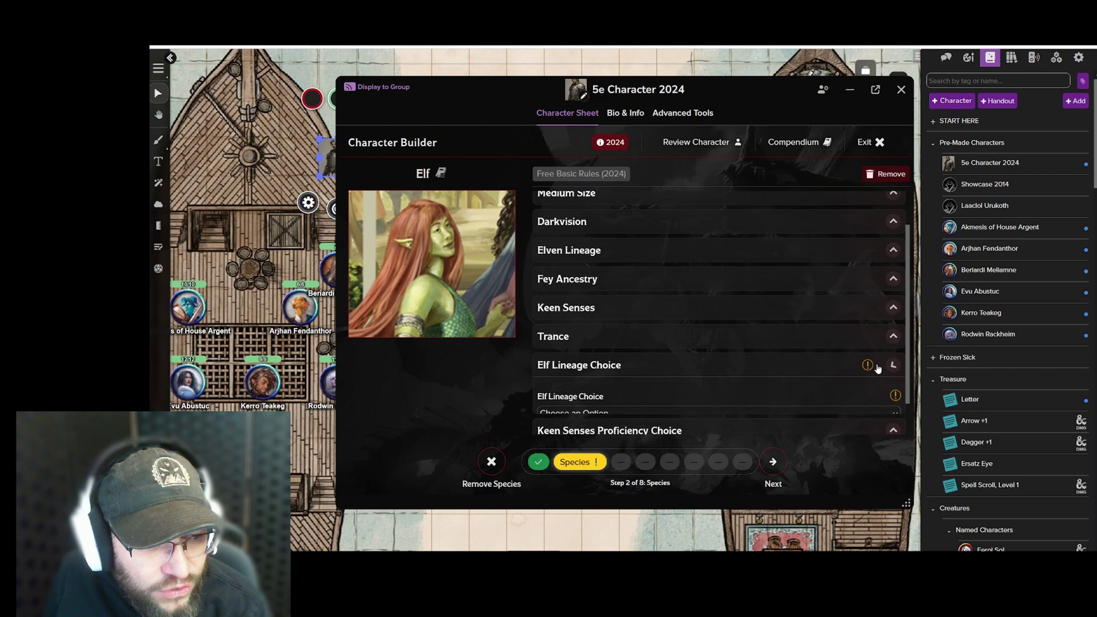
scroll(677, 390, "down", 2)
left_click(707, 357)
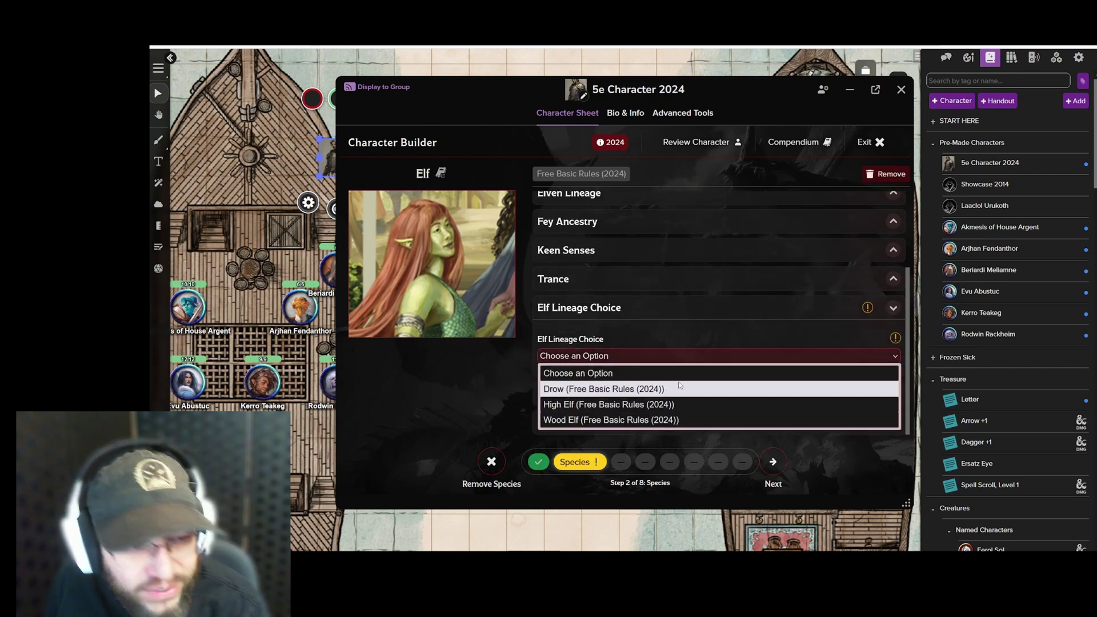
left_click(648, 390)
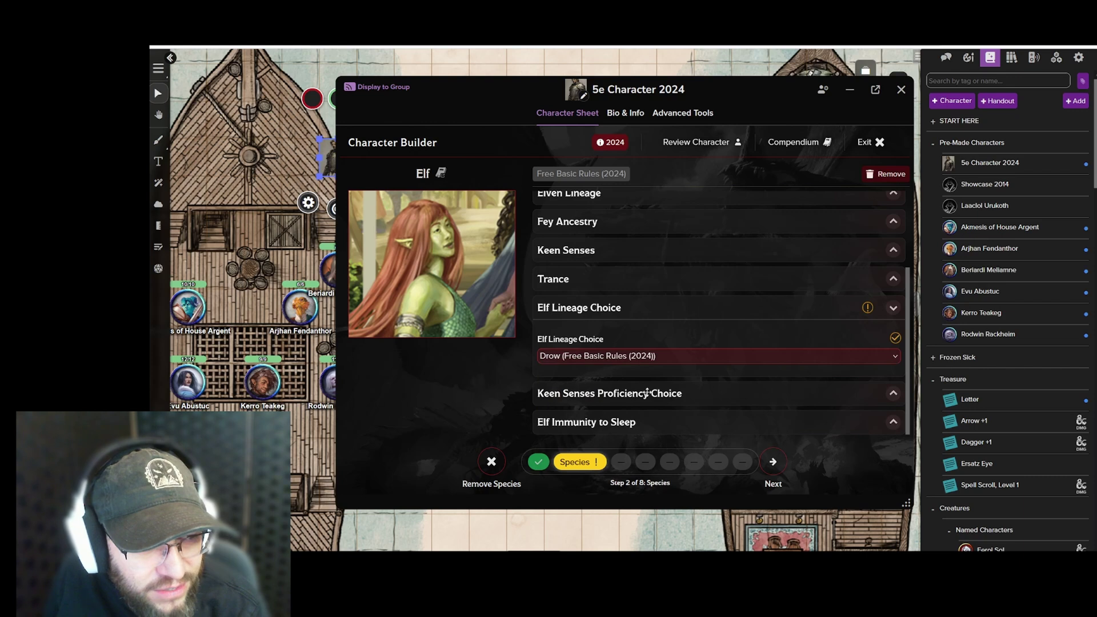
scroll(702, 349, "down", 5)
left_click(698, 262)
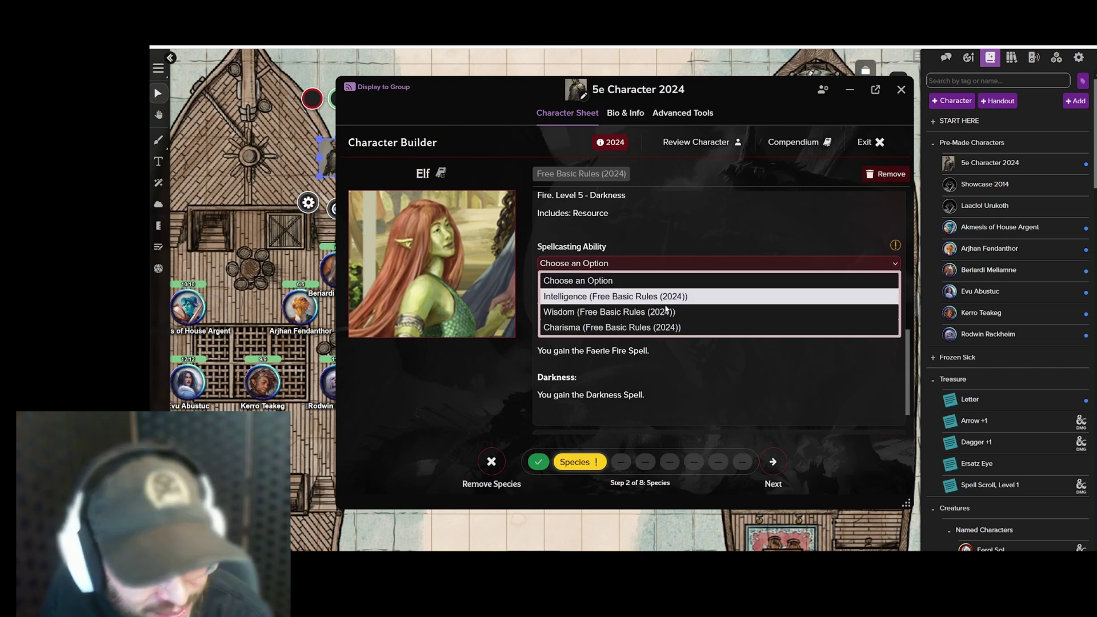
left_click(628, 328)
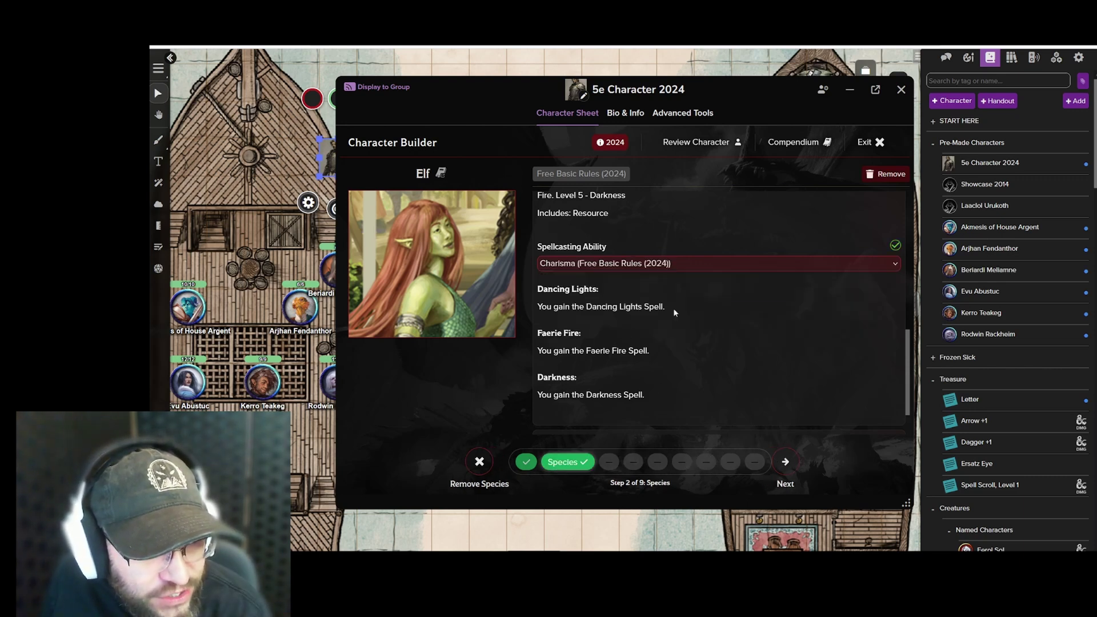
- Select the Soldier (2024) background and bring up the Fighting Style Choice 1 feats
left_click(785, 464)
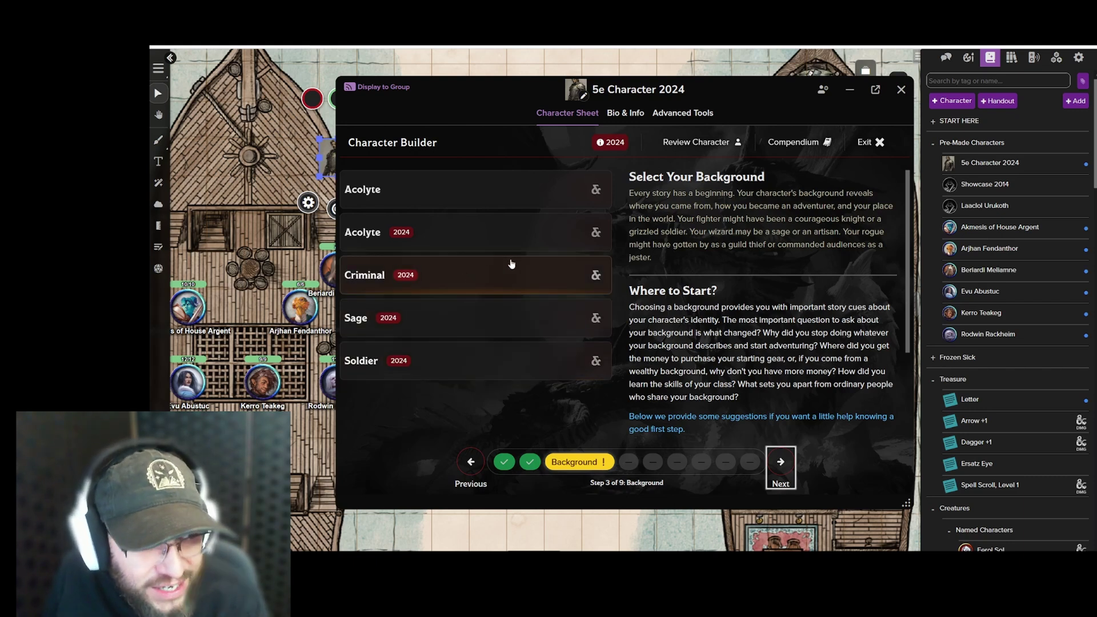
left_click(423, 366)
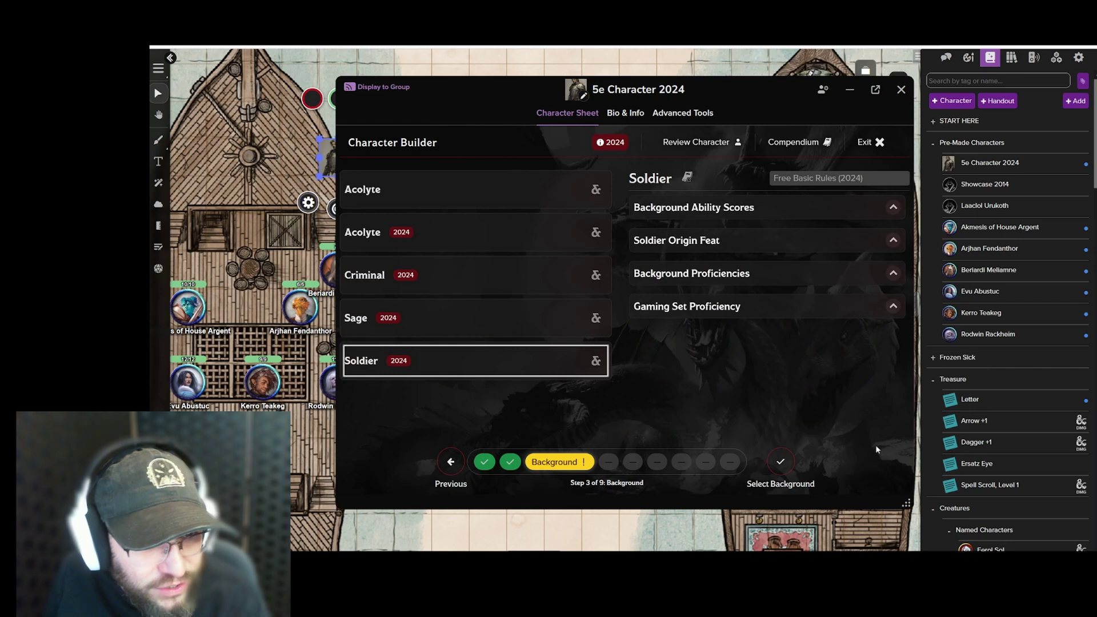
left_click(783, 473)
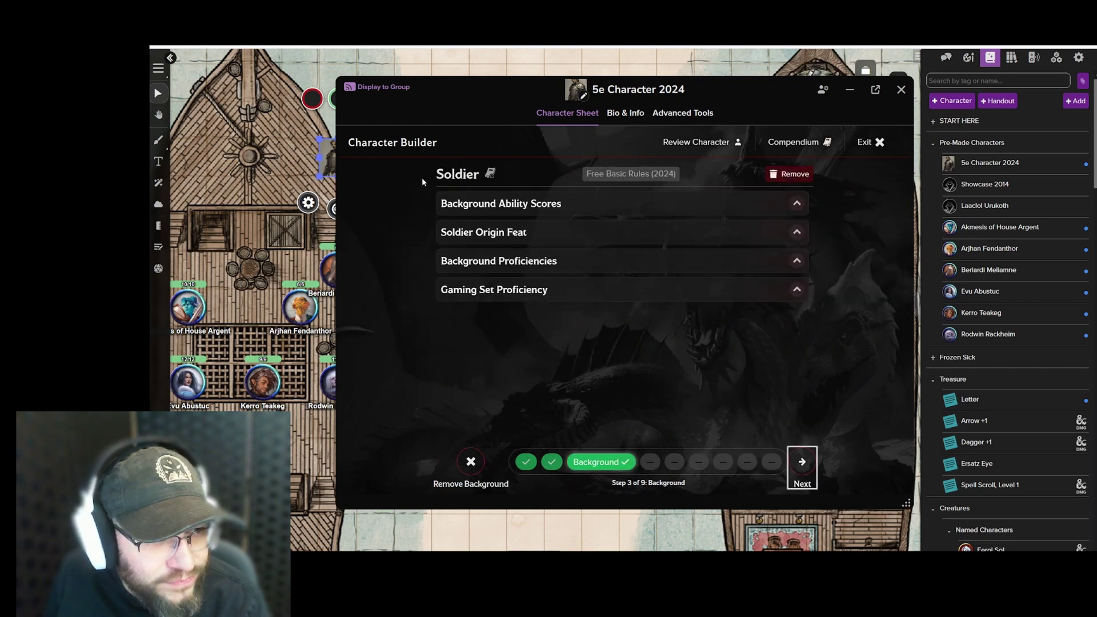
left_click(805, 466)
left_click(487, 238)
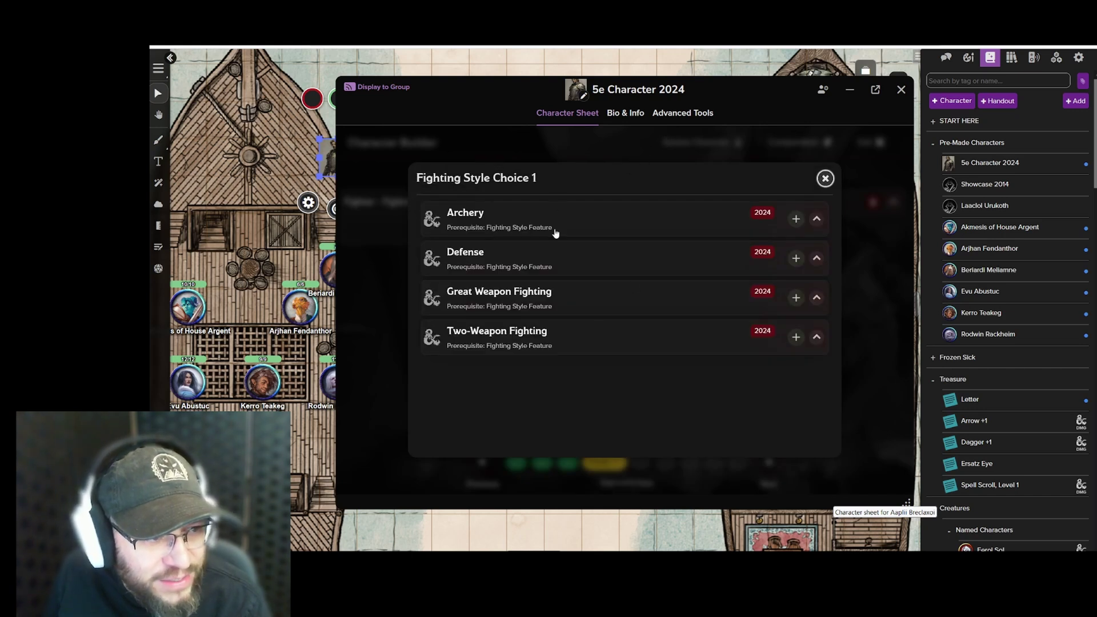
- Select the Great Weapon Fighting feat and advance to Ability Scores
left_click(627, 292)
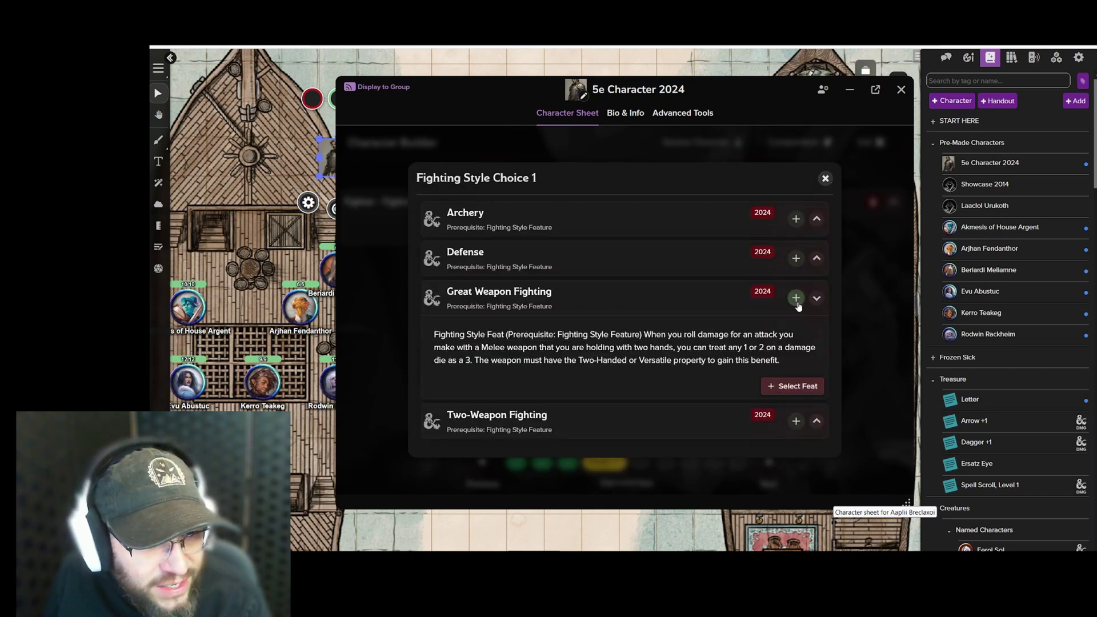
left_click(795, 387)
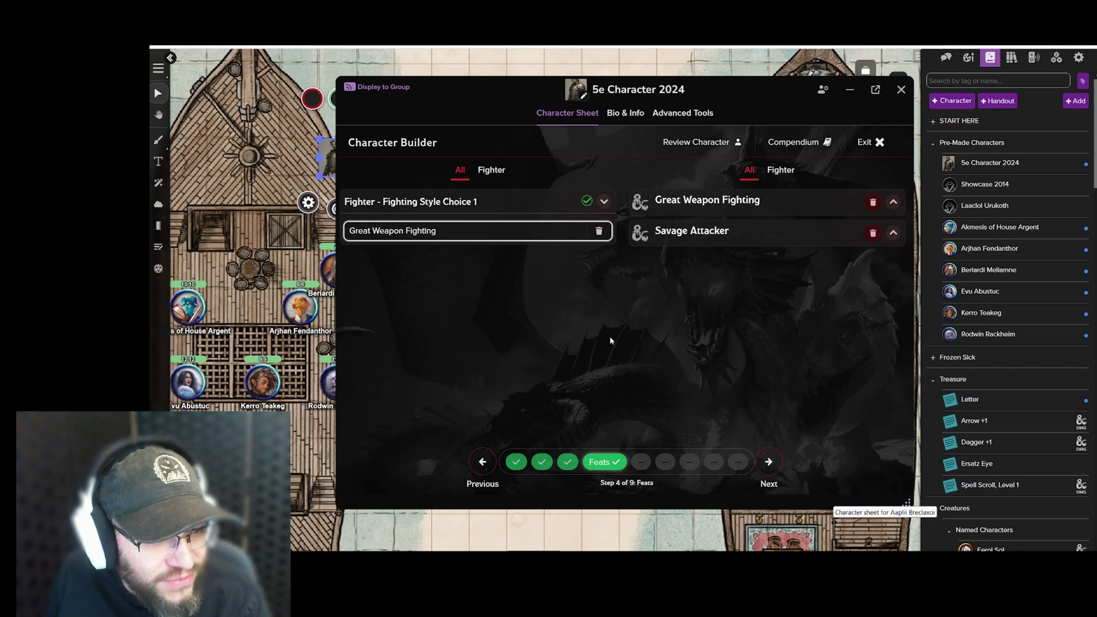
left_click(772, 467)
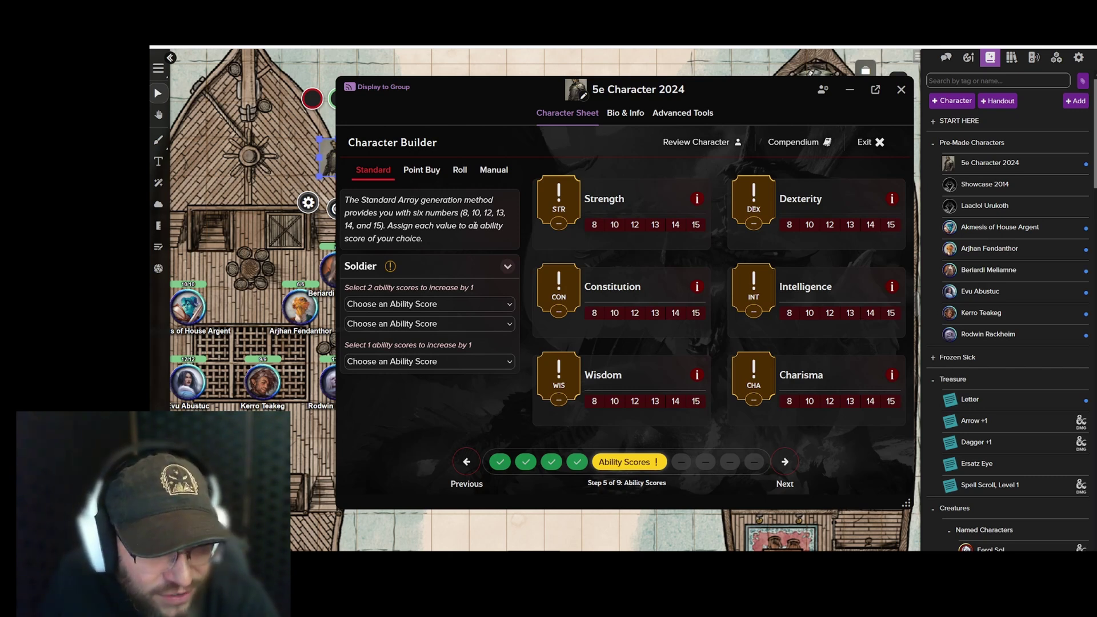
- Assign Standard Array (STR 15, DEX 12, CON 13, INT 8, WIS 10, CHA 14), then switch to Point Buy
mouse_move(457, 212)
left_mouse_down()
mouse_move(487, 227)
mouse_move(454, 227)
left_mouse_up()
left_click(474, 247)
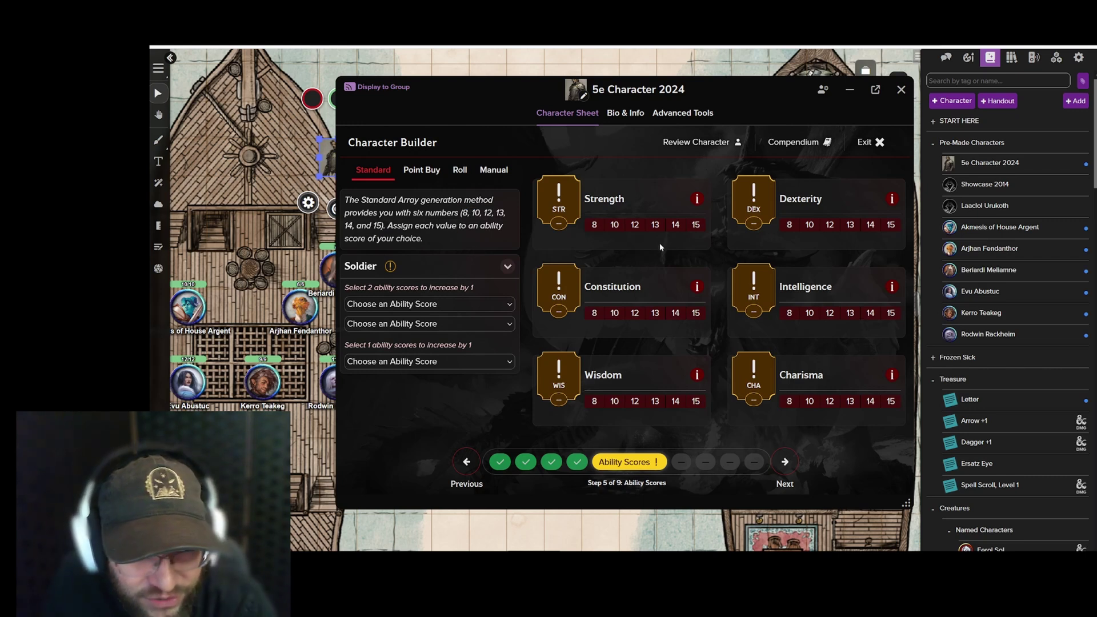
left_click(696, 226)
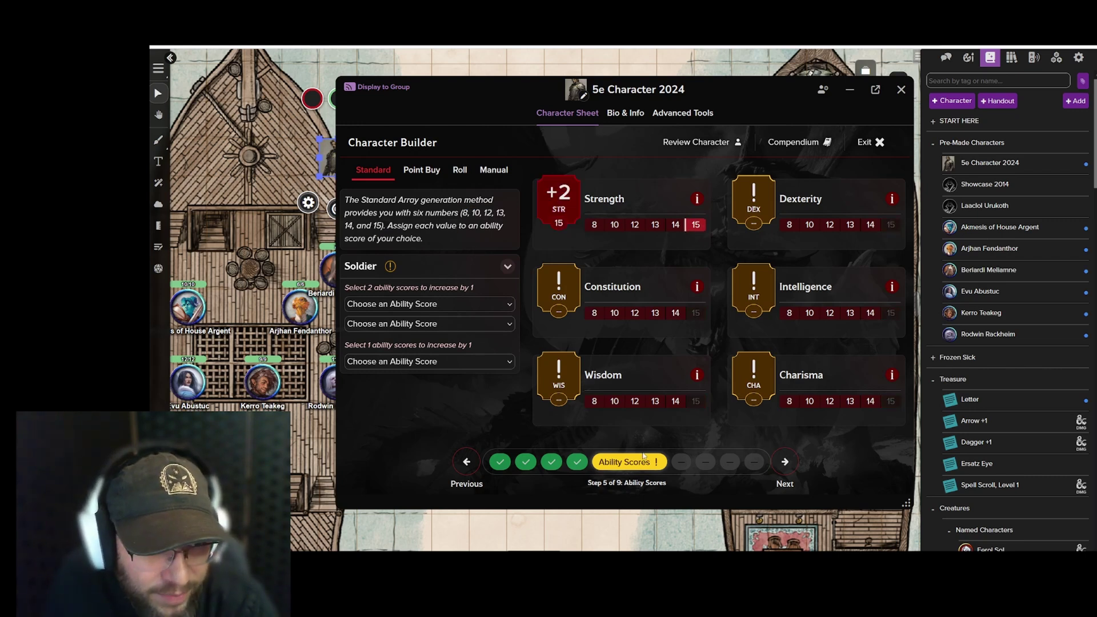
left_click(655, 313)
left_click(615, 401)
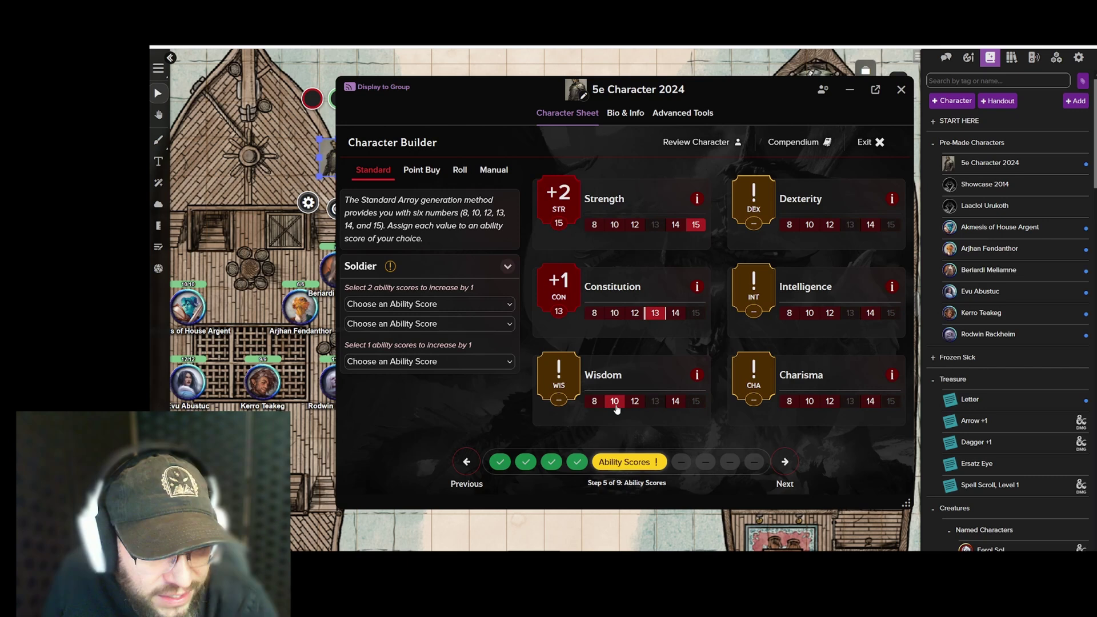
left_click(871, 402)
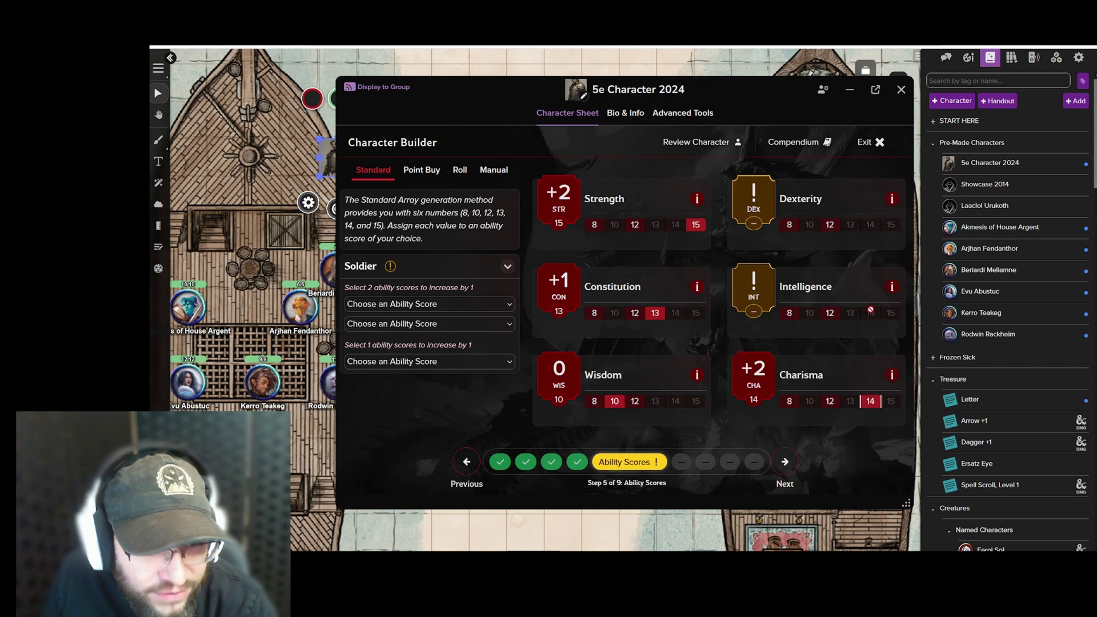
left_click(790, 313)
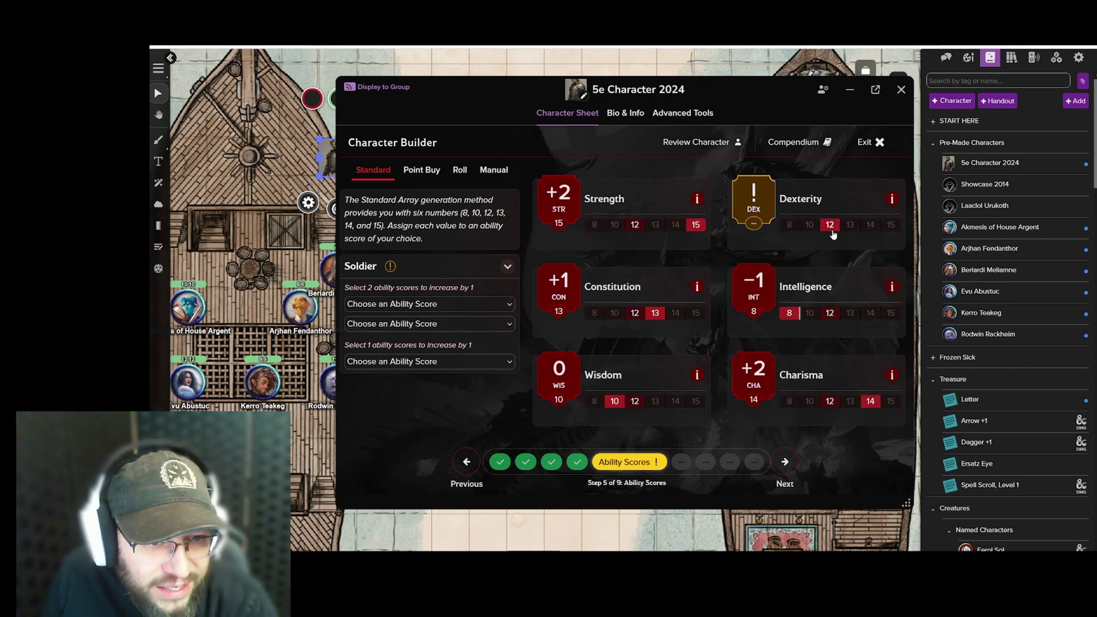
left_click(829, 226)
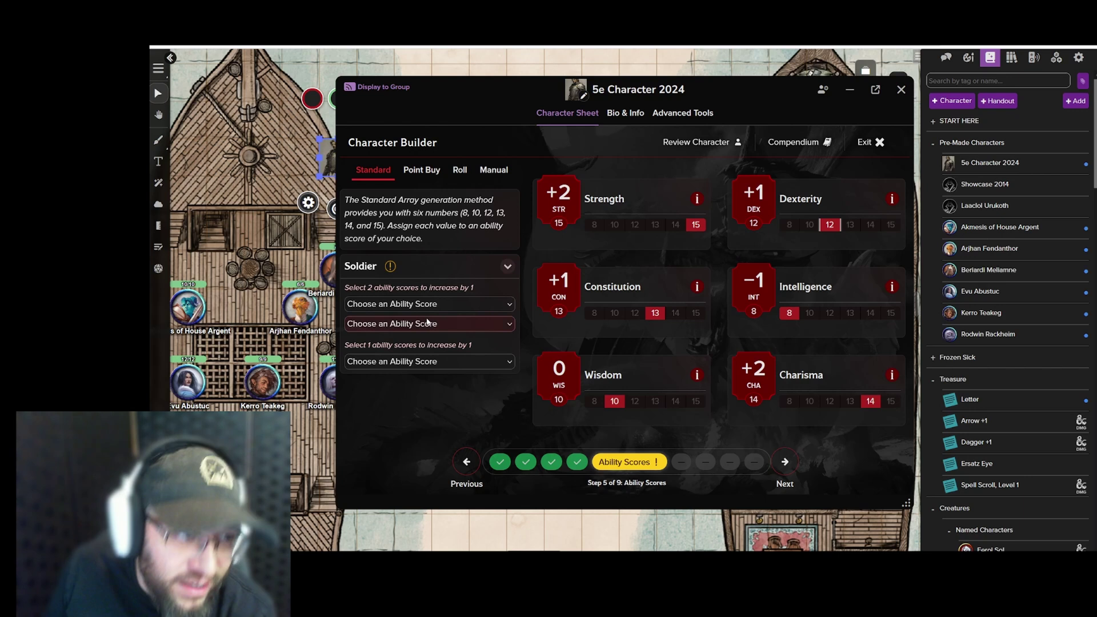
left_click(417, 172)
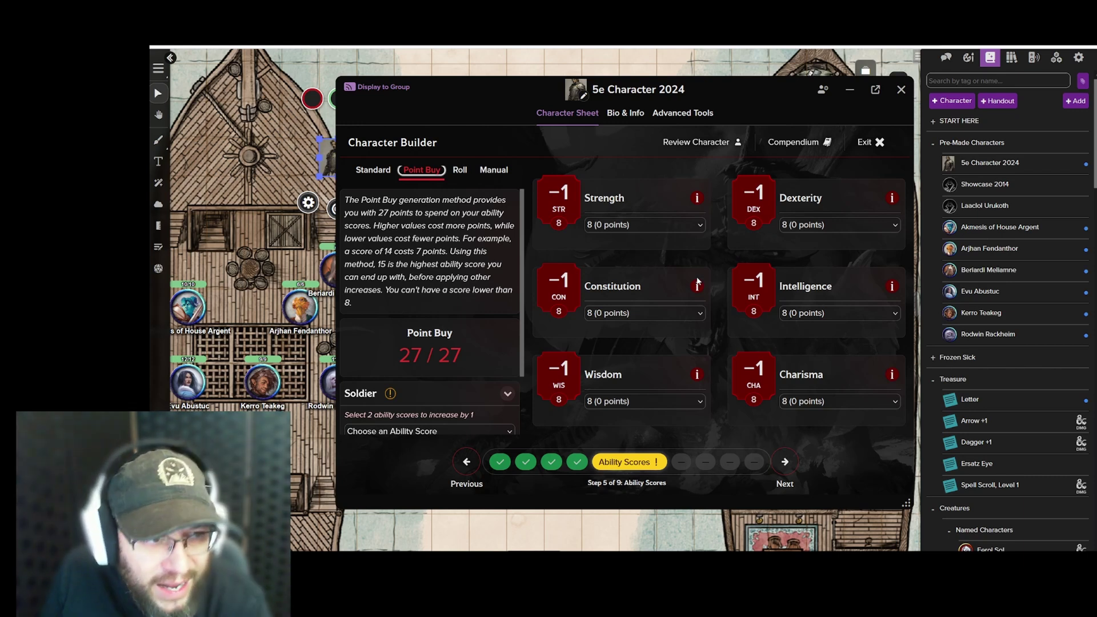
- Set Strength 15, Constitution 12, Wisdom 10 and Intelligence 10 in Point Buy
left_click(675, 227)
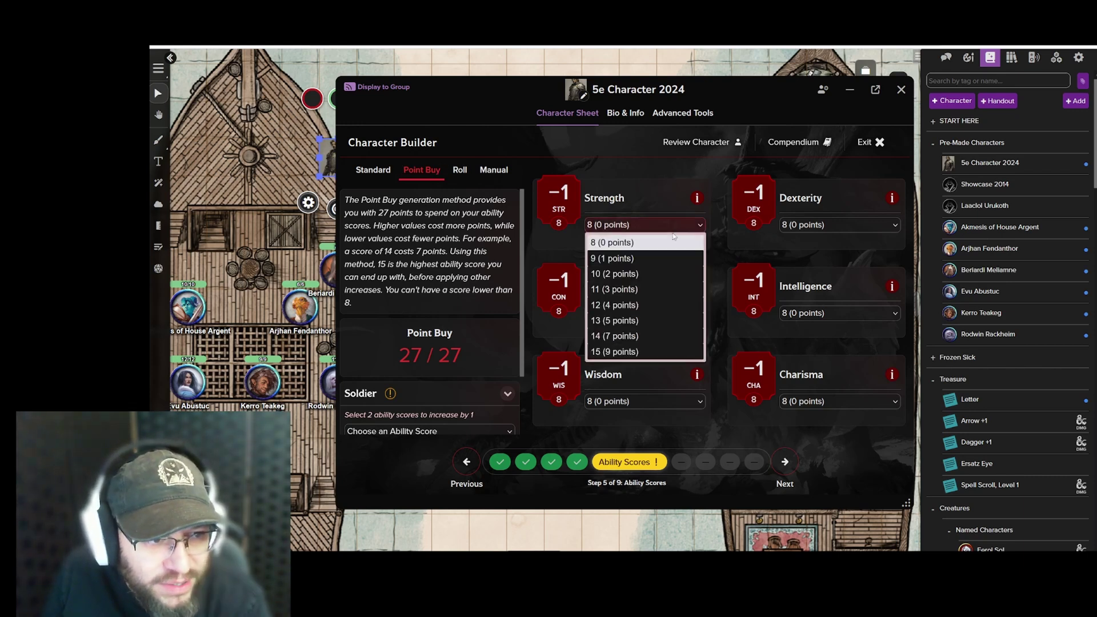
left_click(664, 352)
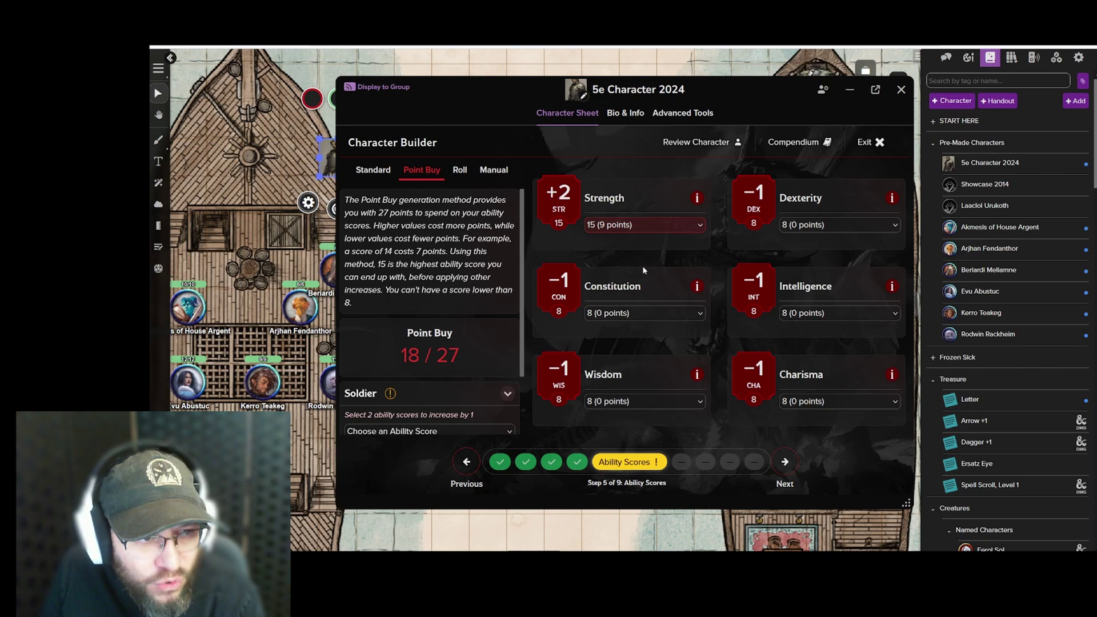
left_click(664, 314)
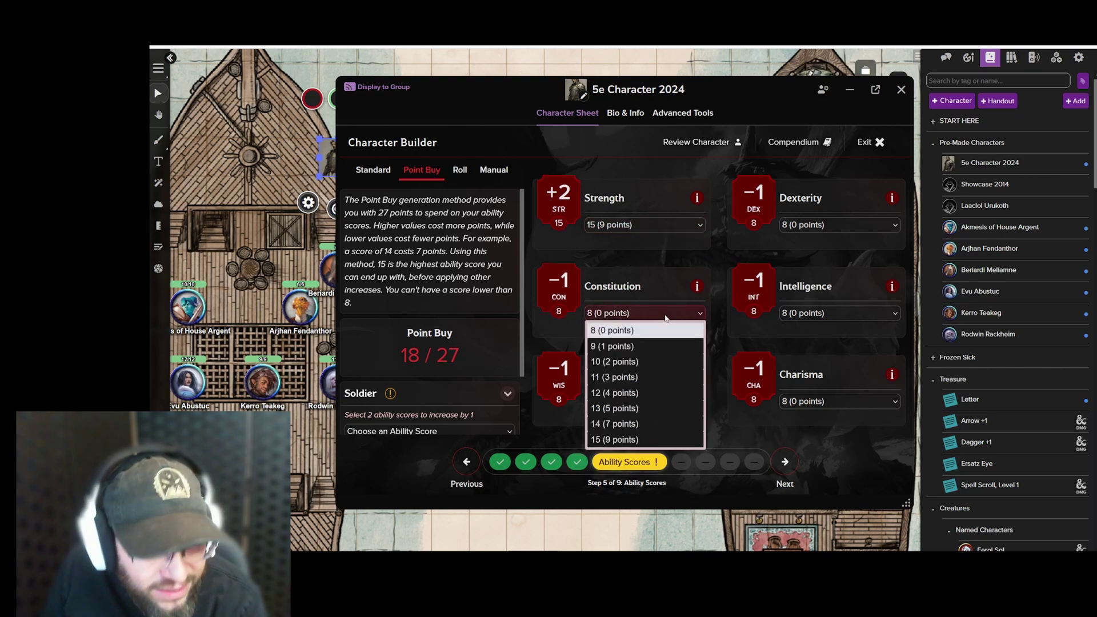
left_click(653, 394)
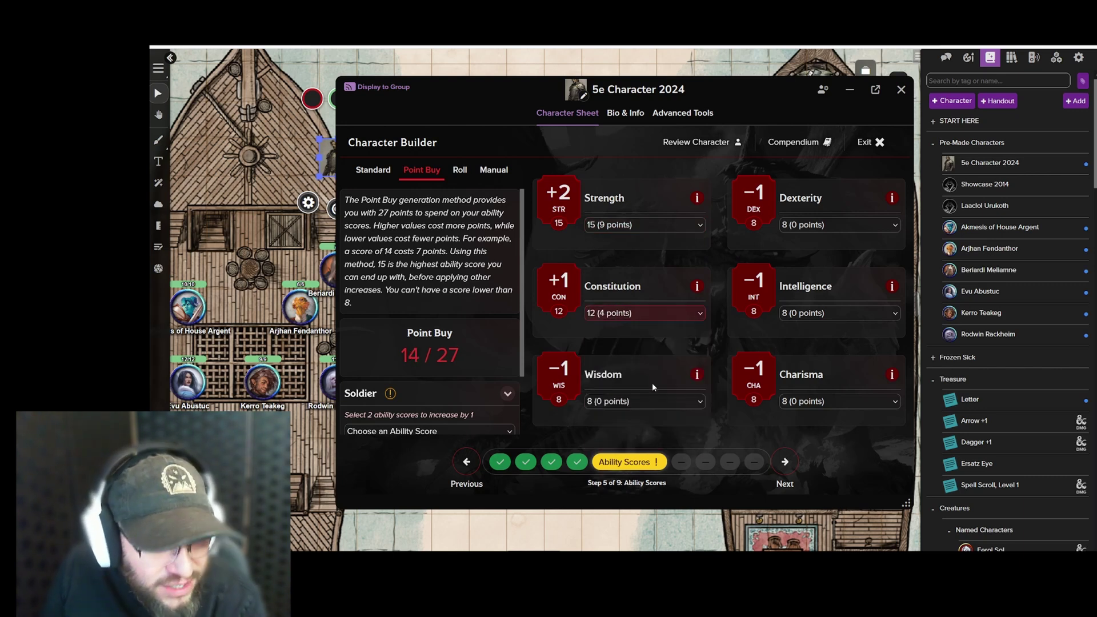
left_click(677, 402)
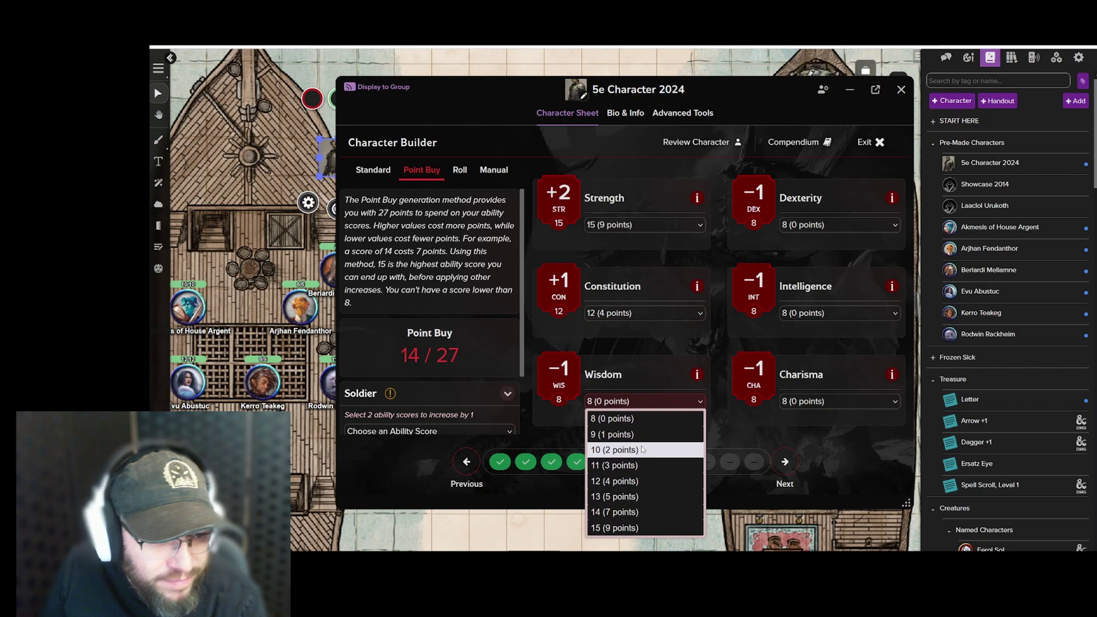
left_click(642, 450)
left_click(863, 309)
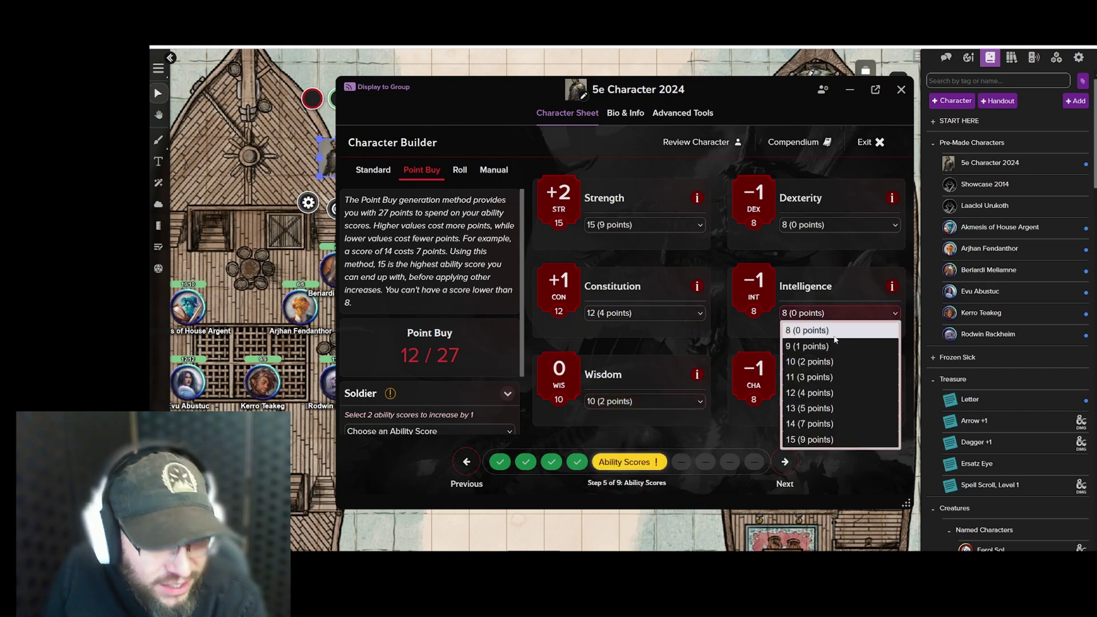
left_click(824, 364)
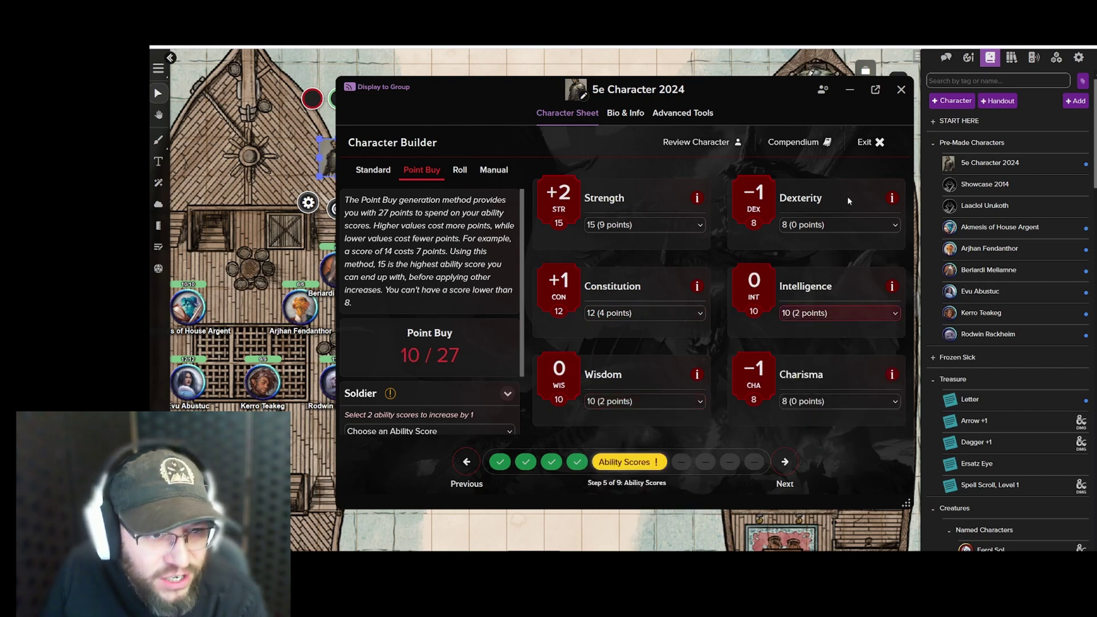
- Set Charisma to 14 and Dexterity to 11, spending all 27 points
left_click(842, 225)
left_click(826, 271)
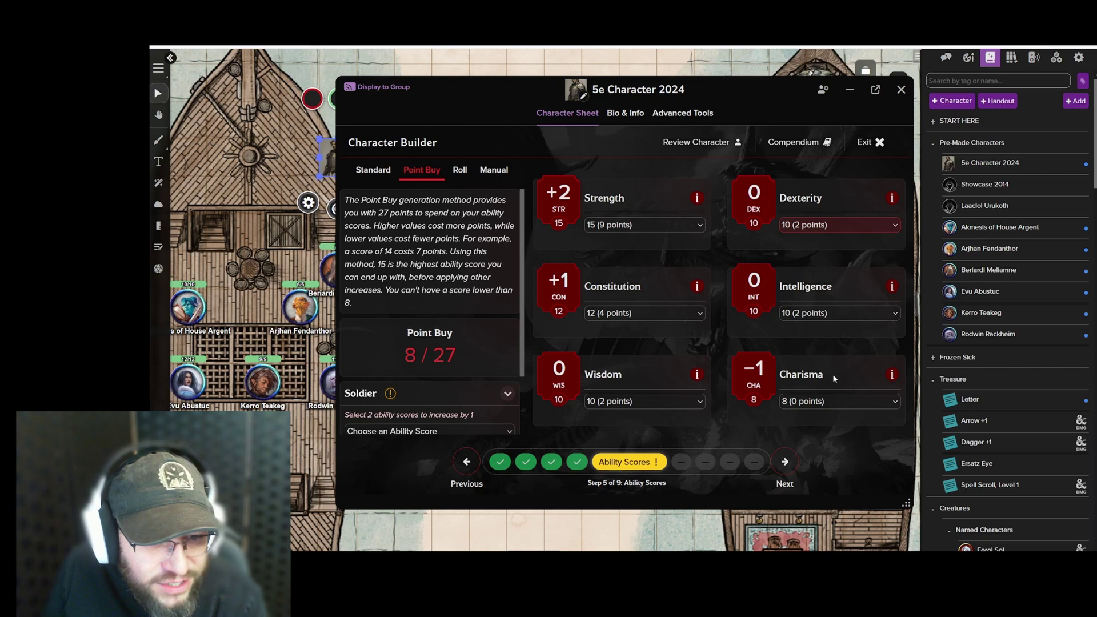
left_click(830, 403)
left_click(841, 421)
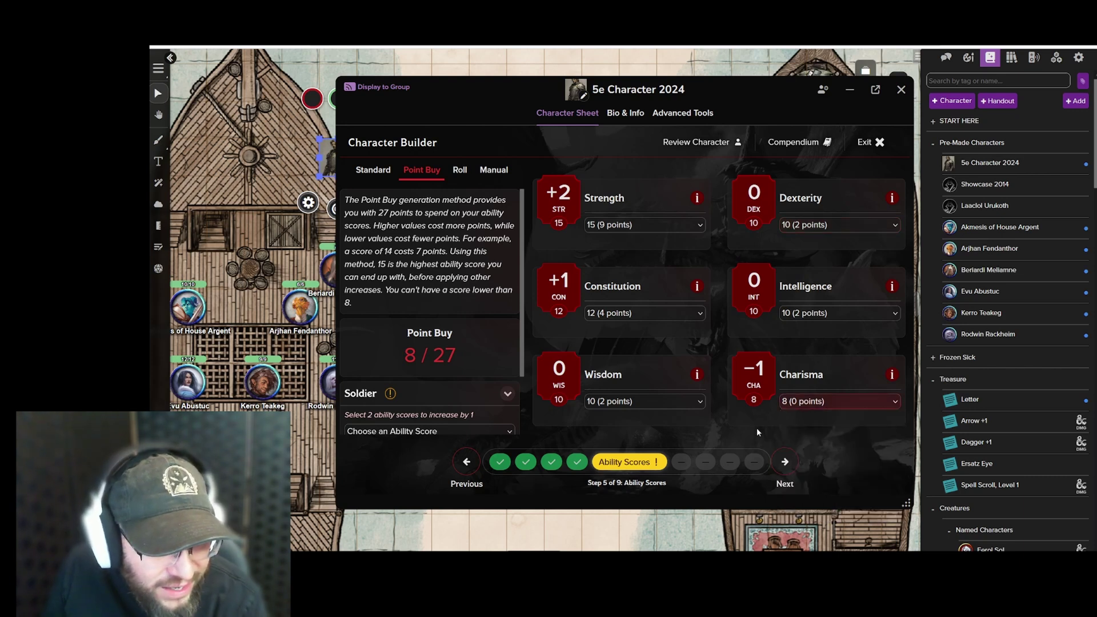
left_click(812, 401)
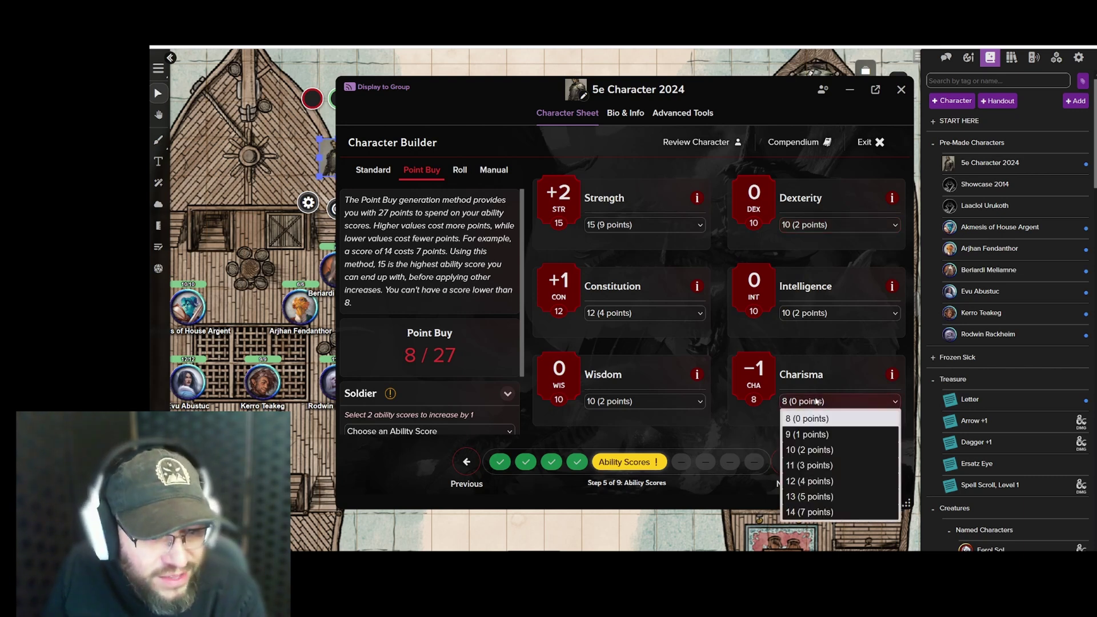
left_click(831, 514)
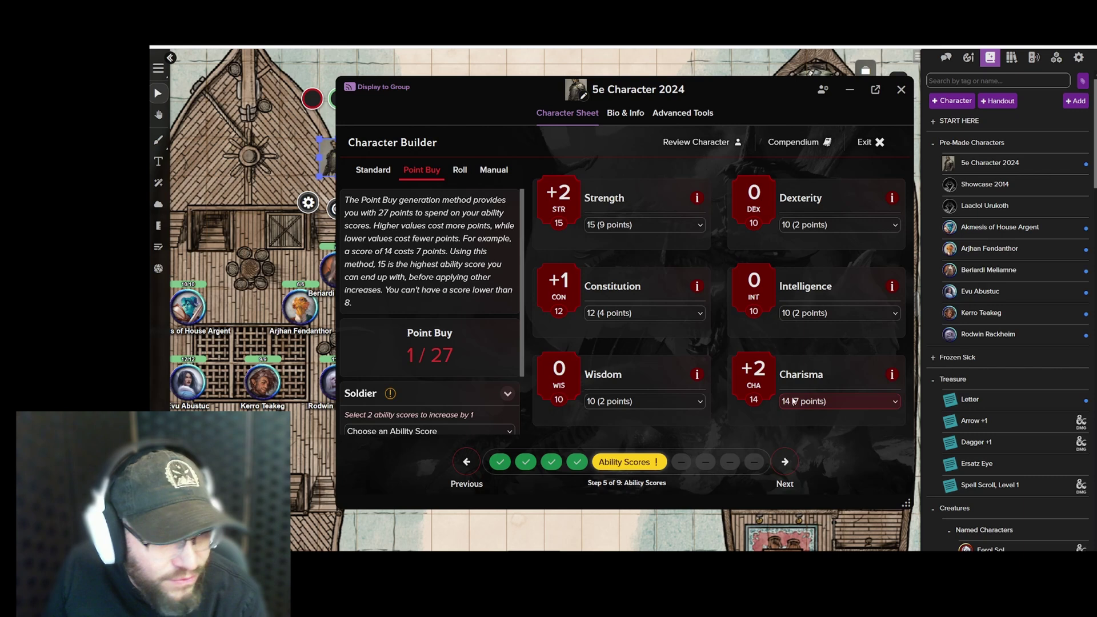
left_click(812, 314)
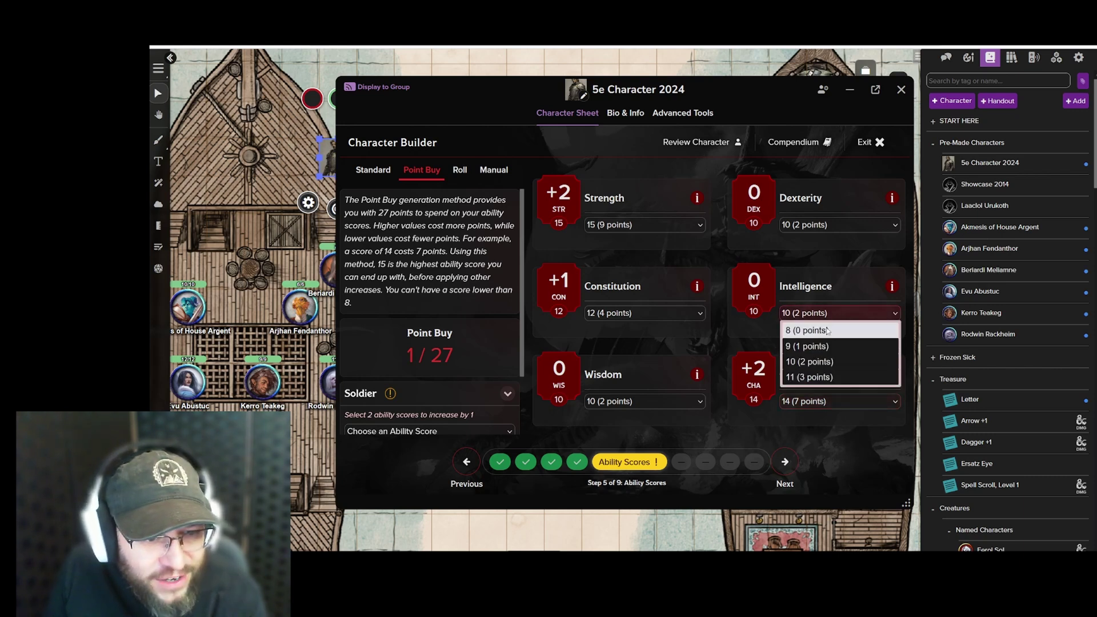
left_click(823, 225)
left_click(823, 290)
left_click(781, 437)
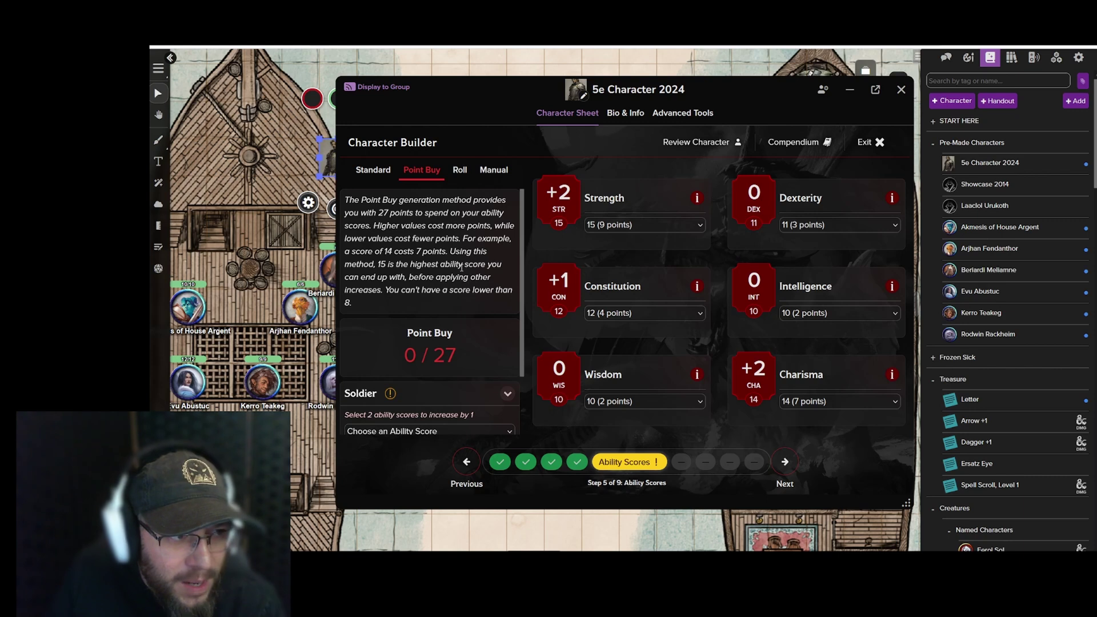
scroll(466, 267, "down", 2)
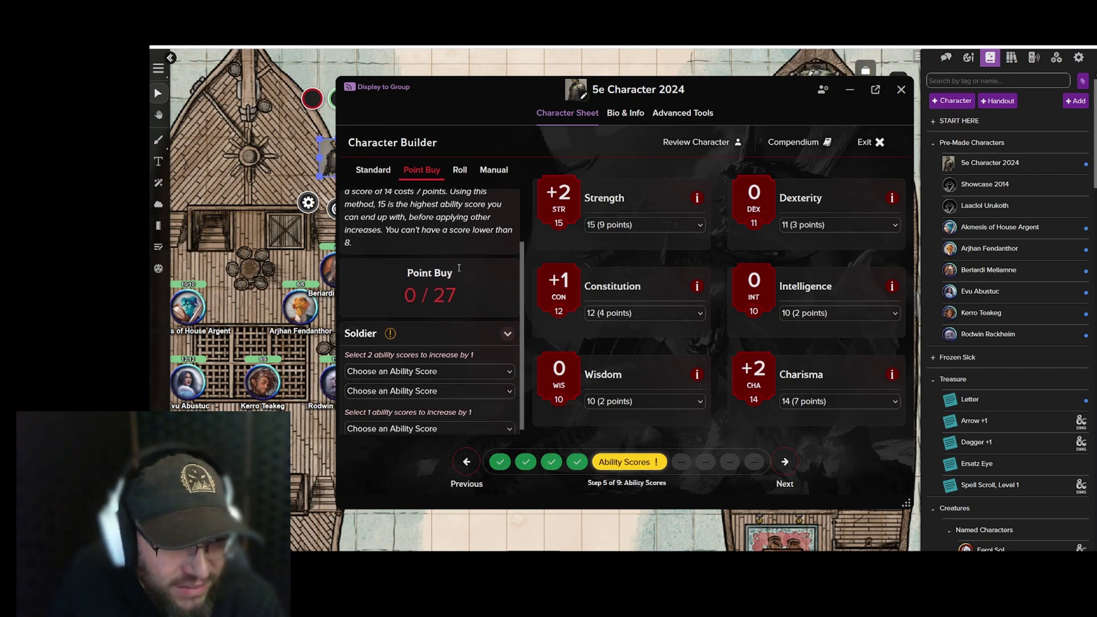
- Assign Soldier's +1 increases to Strength and Constitution and the single +1 to Strength (STR 17, CON 13)
left_click(440, 365)
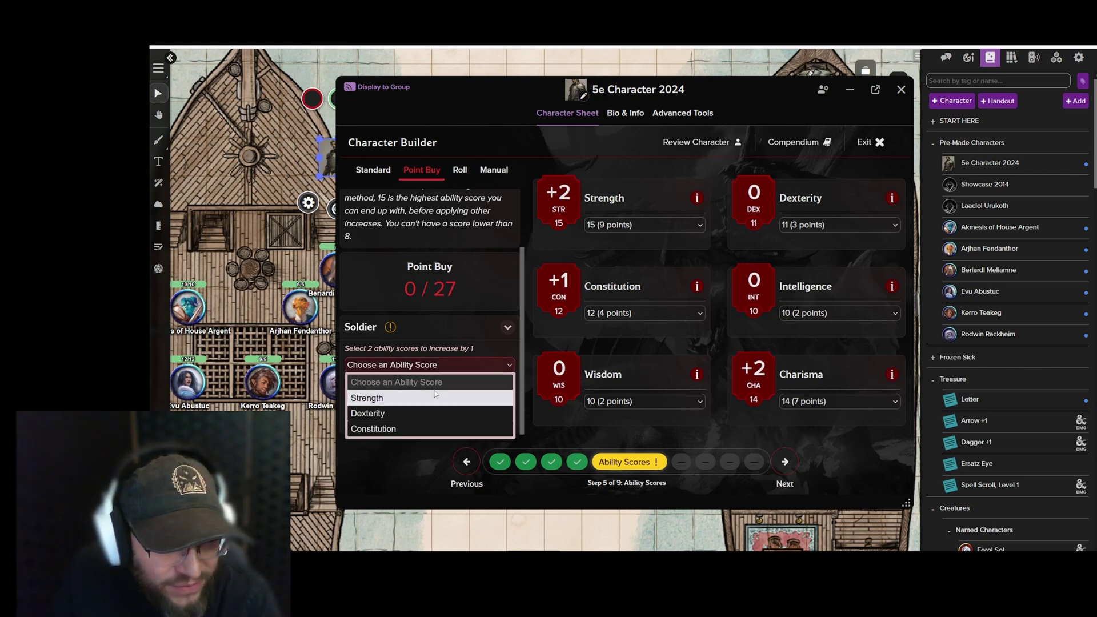
left_click(435, 397)
left_click(458, 384)
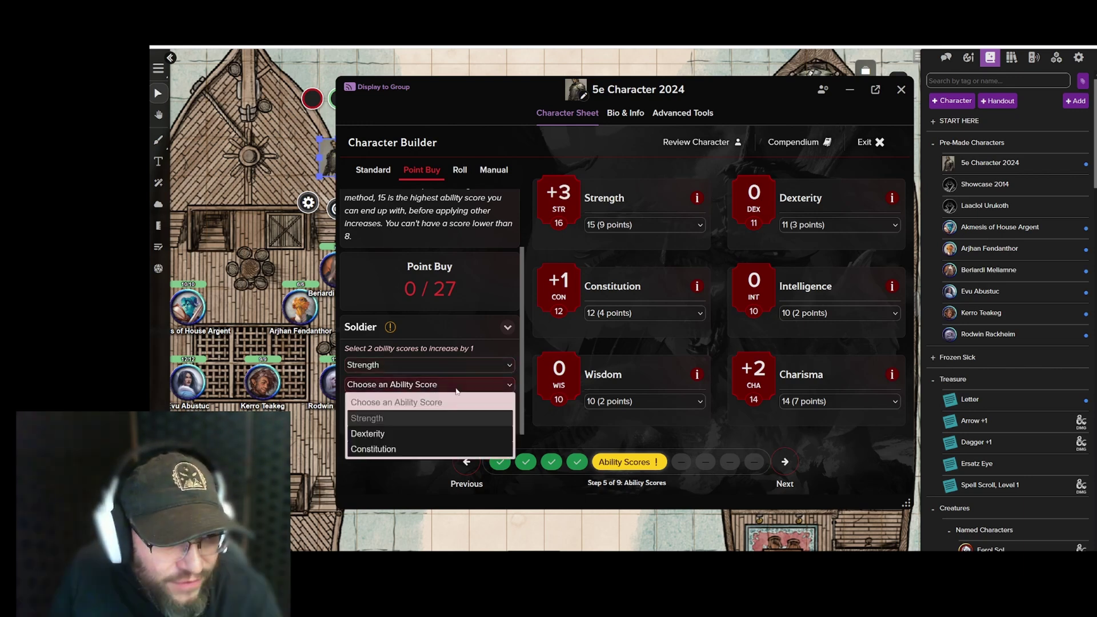
left_click(417, 446)
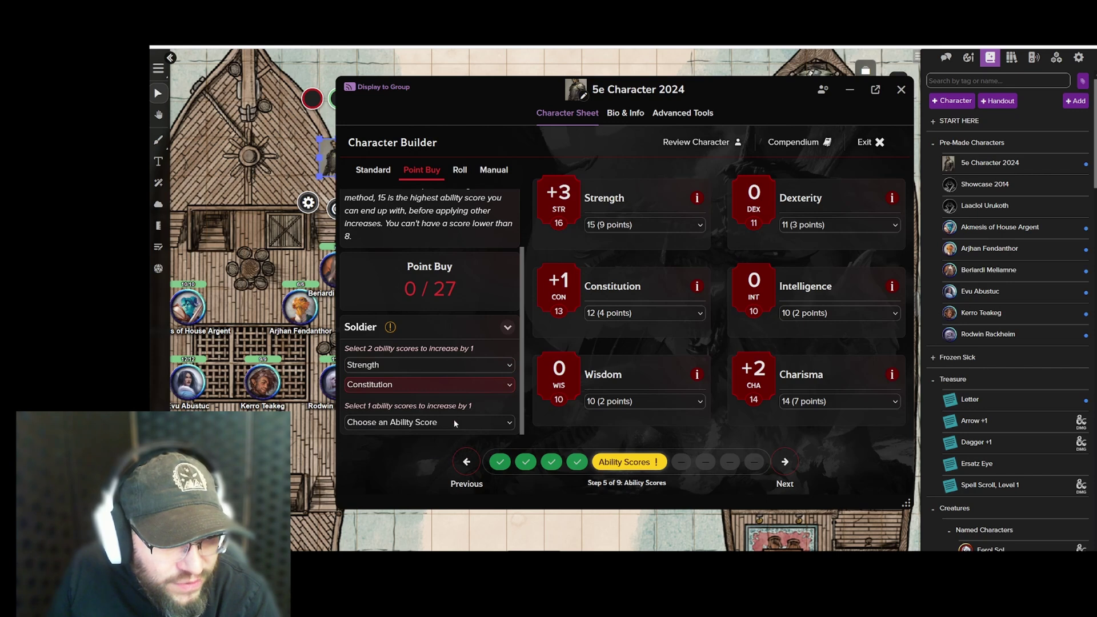
left_click(455, 422)
left_click(421, 457)
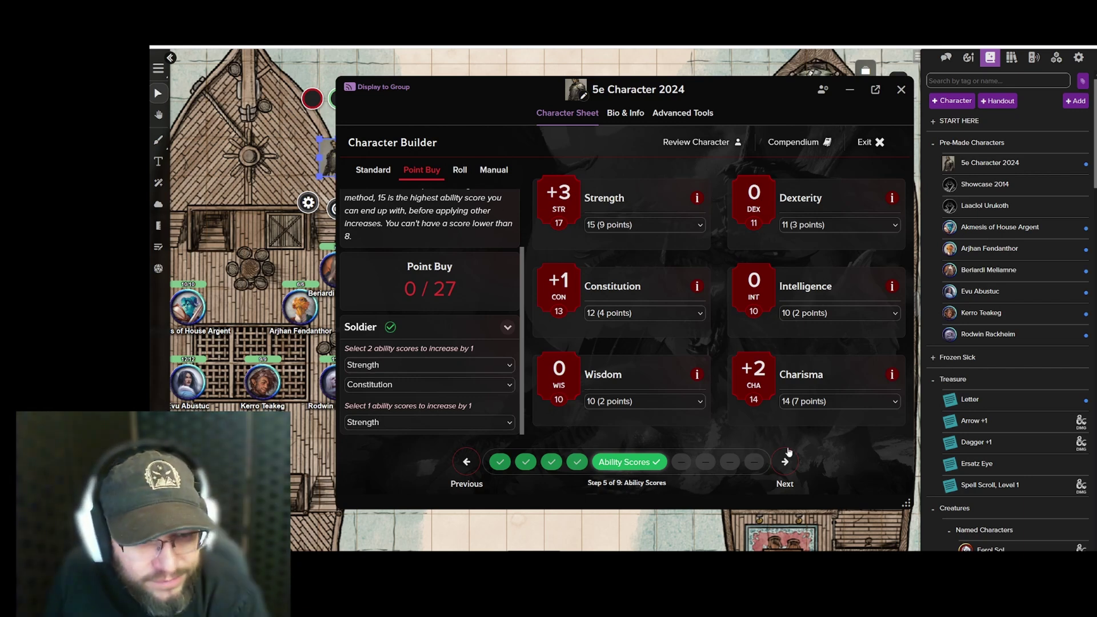
left_click(786, 462)
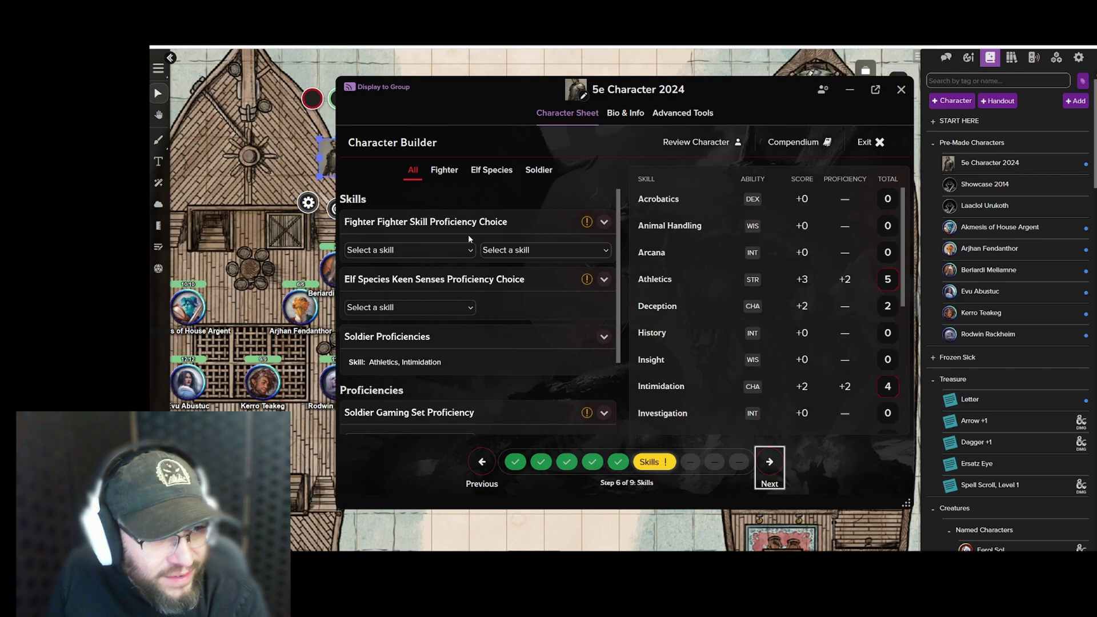
- Choose Animal Handling and History as the two Fighter class skills
left_click(443, 252)
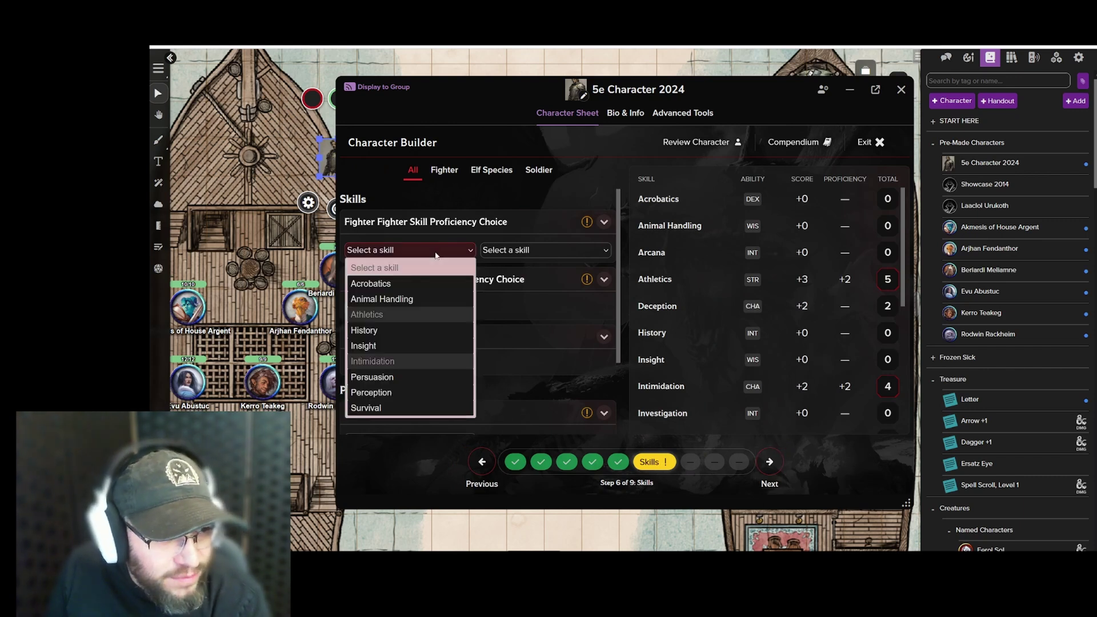
left_click(417, 297)
left_click(558, 249)
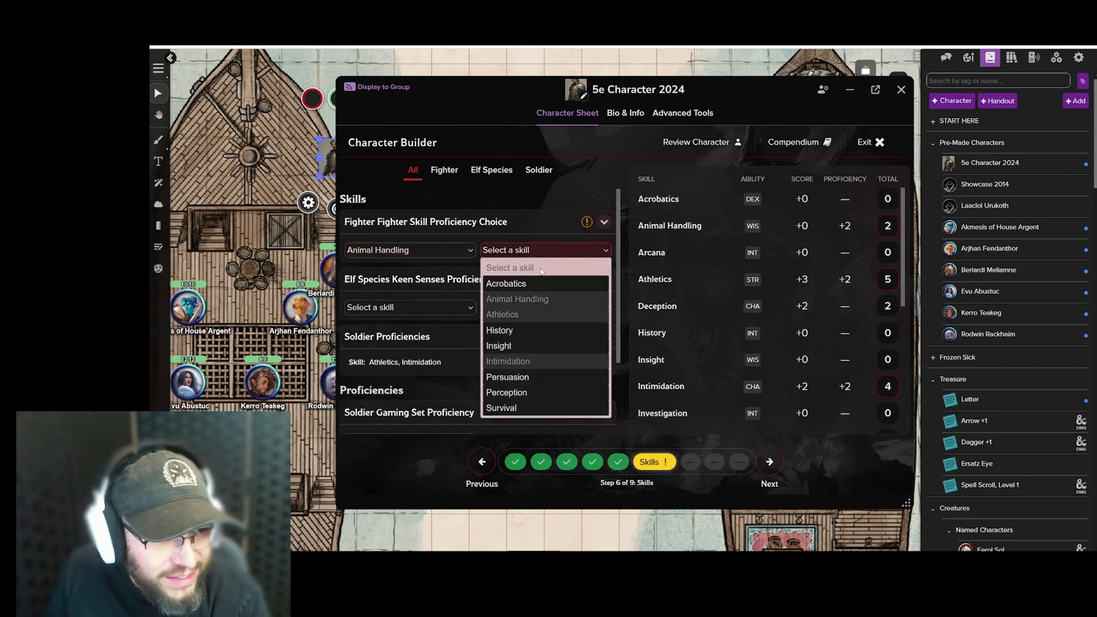
left_click(526, 332)
- Pick Perception for Keen Senses and Playing Card Set proficiency, then continue to Spells
left_click(403, 309)
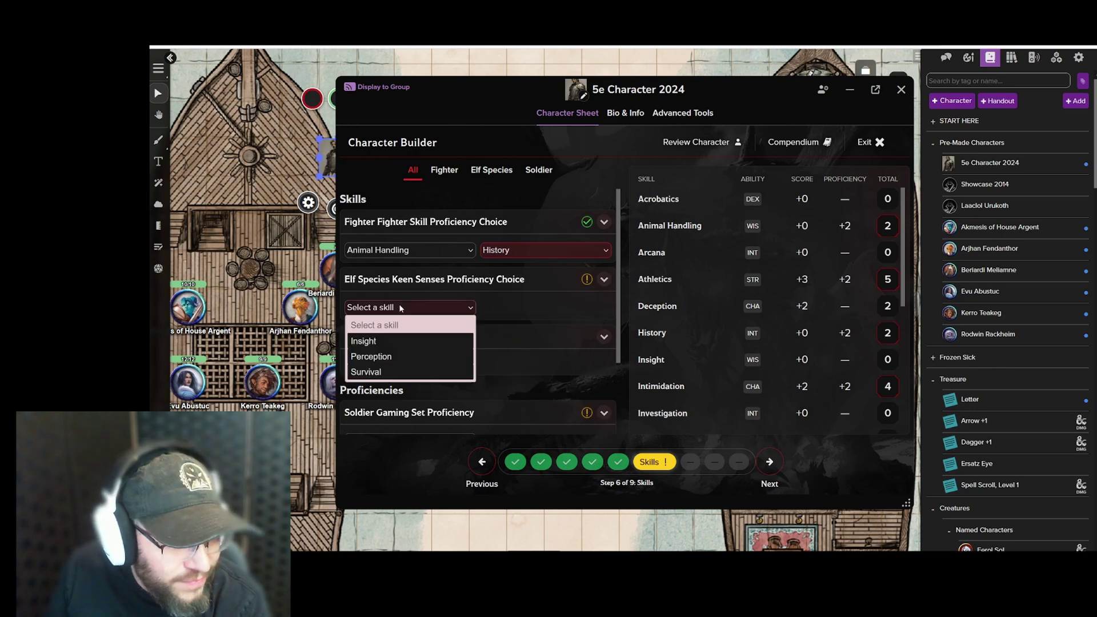
left_click(375, 356)
scroll(438, 337, "down", 2)
left_click(411, 353)
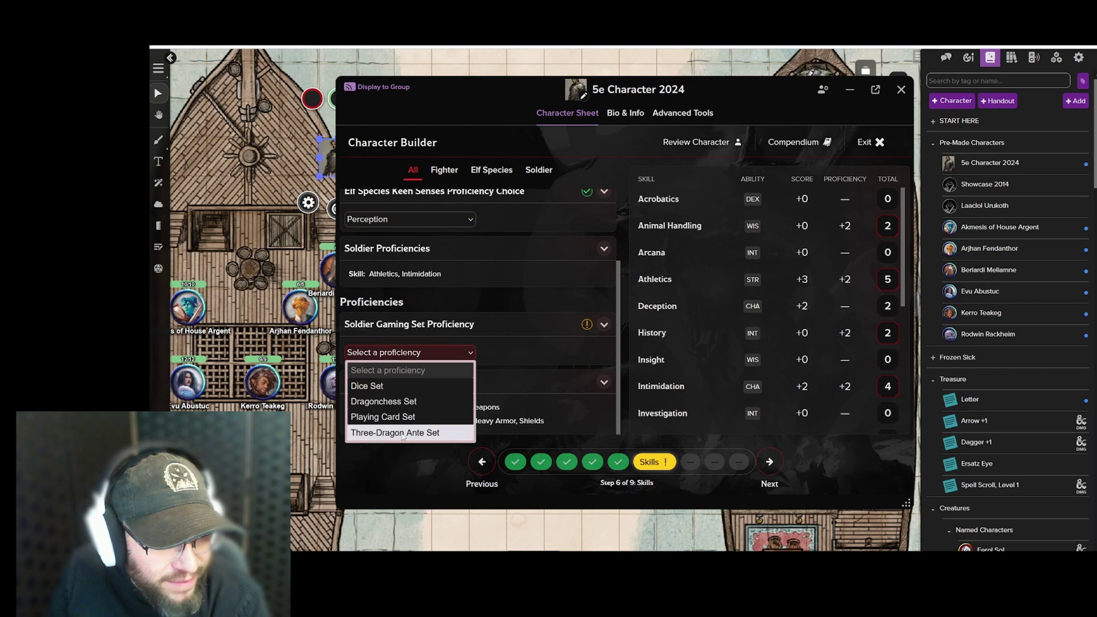
left_click(400, 417)
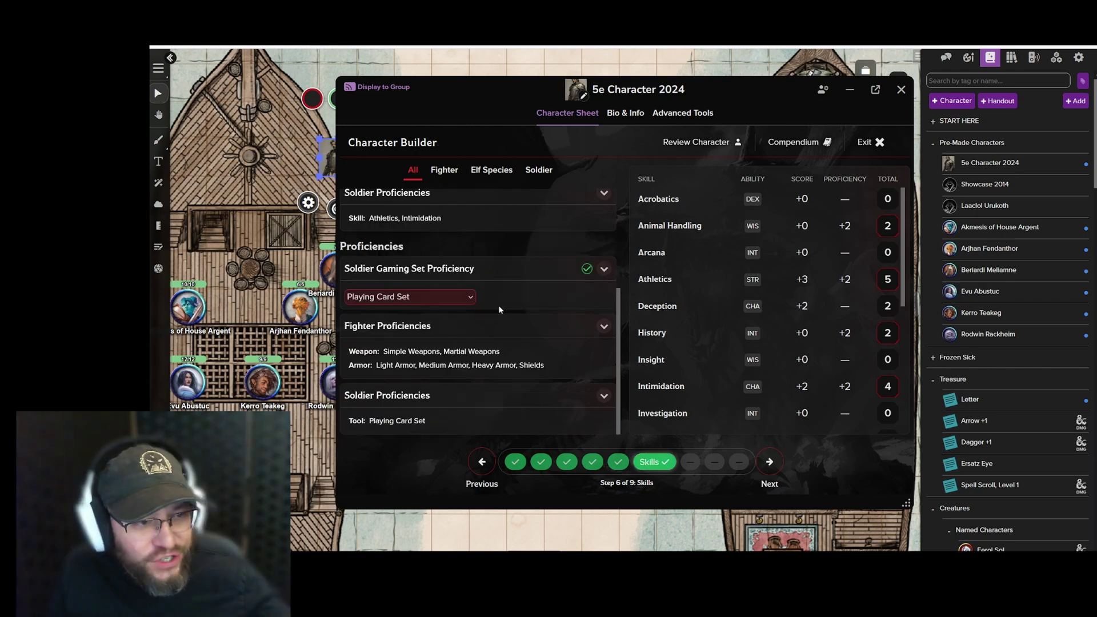
scroll(479, 363, "up", 3)
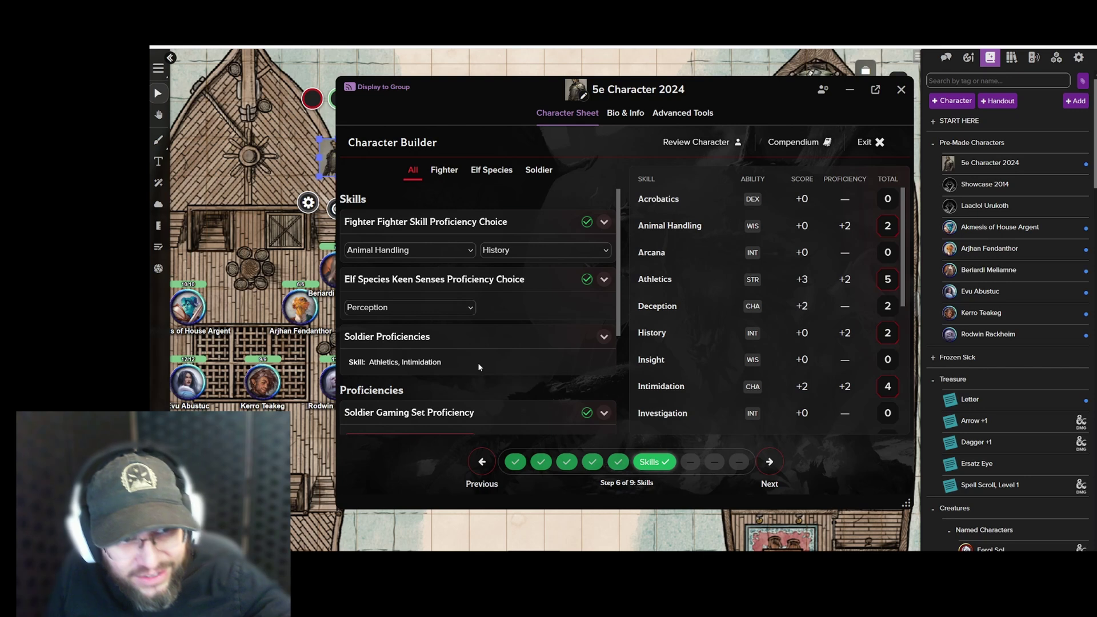
scroll(497, 383, "down", 3)
left_click(770, 462)
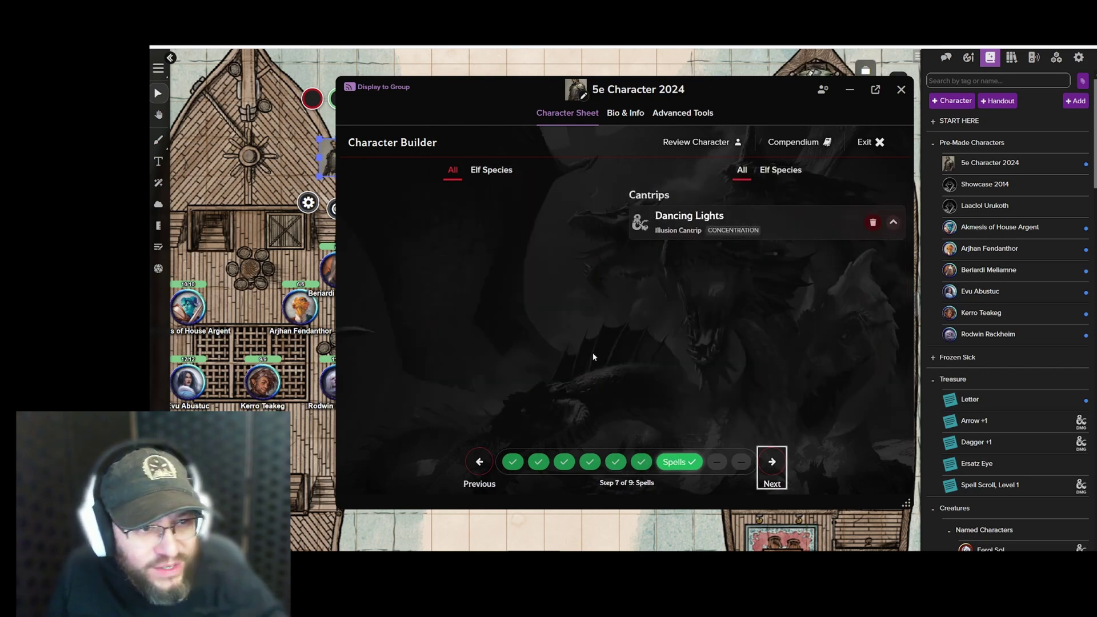
- Select the Chain Mail and Greatsword Fighter package and Soldier's spear and shortbow option
left_click(780, 466)
left_click(487, 220)
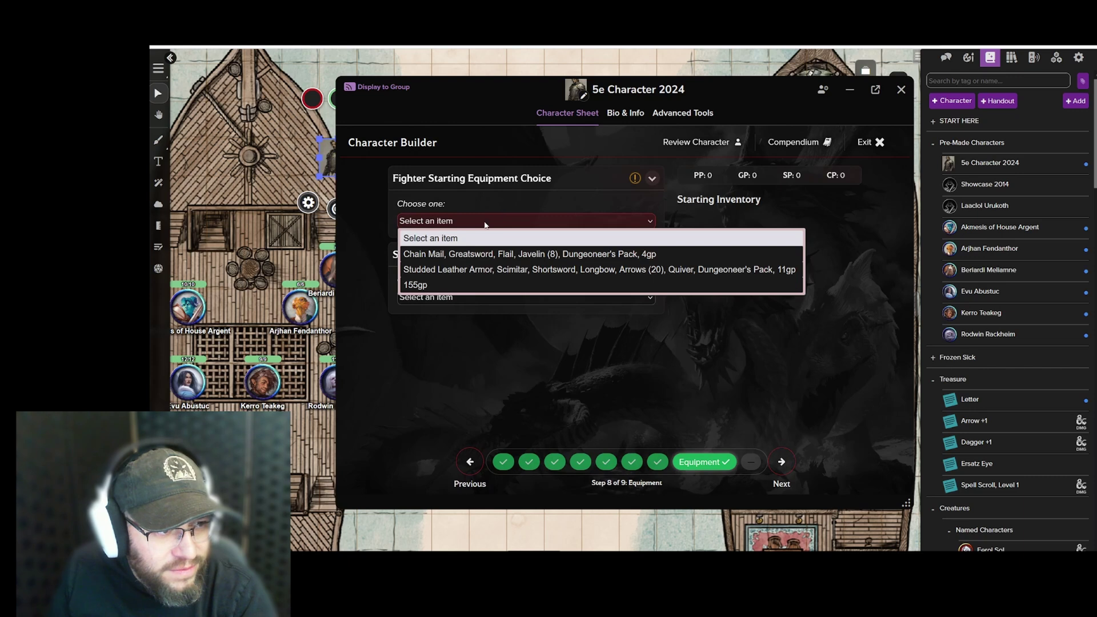
left_click(467, 255)
left_click(491, 297)
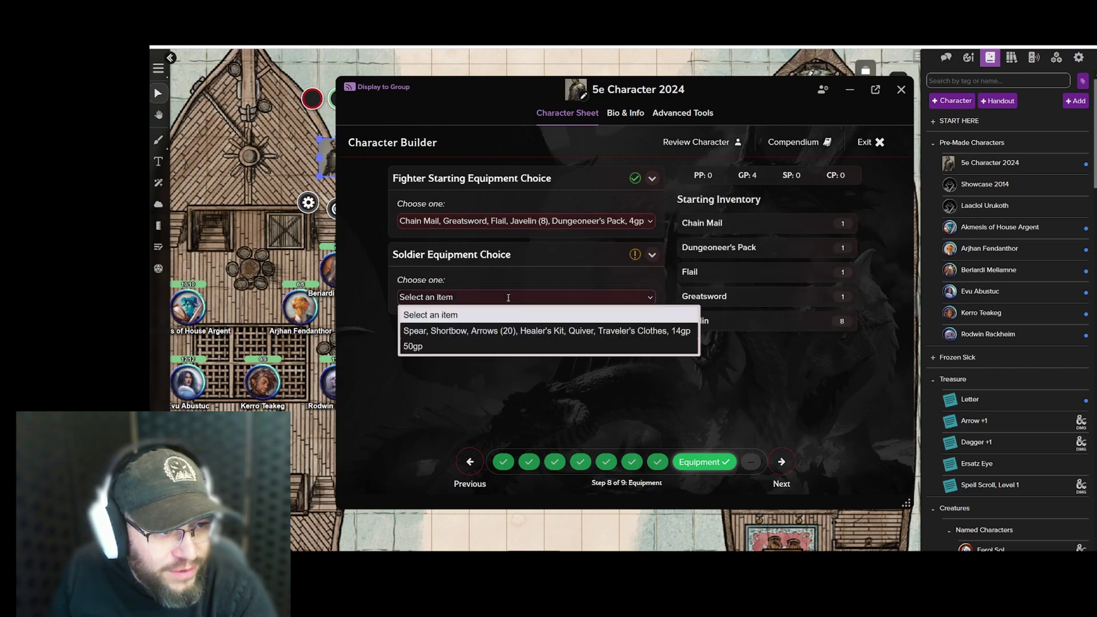
left_click(472, 330)
- Choose Dice set as the Soldier gaming set and continue to About
scroll(589, 390, "down", 3)
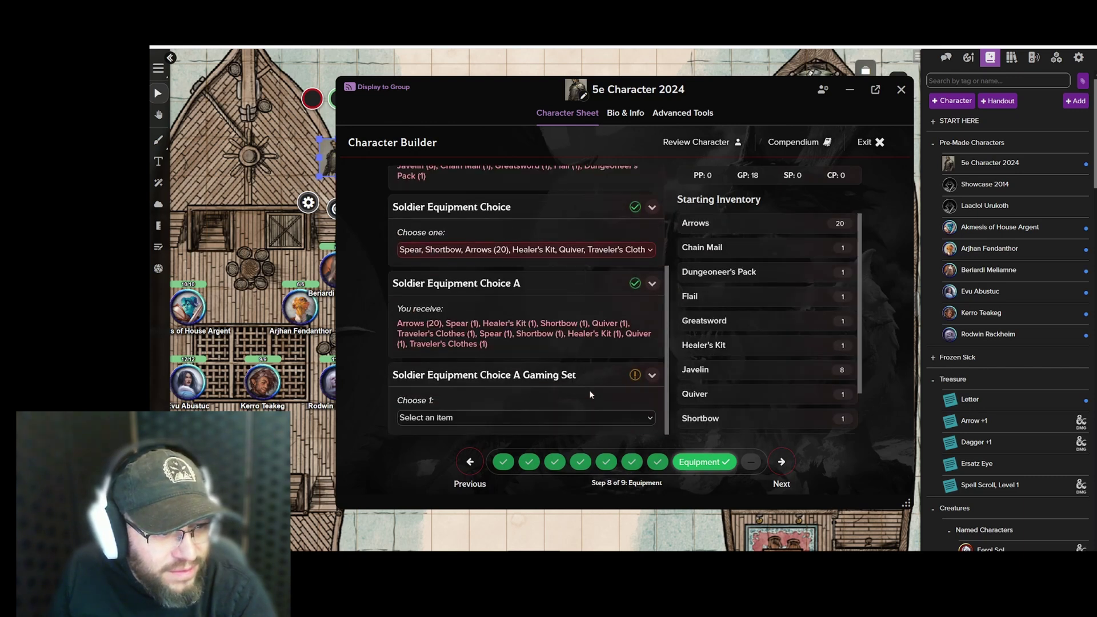
left_click(457, 418)
left_click(458, 450)
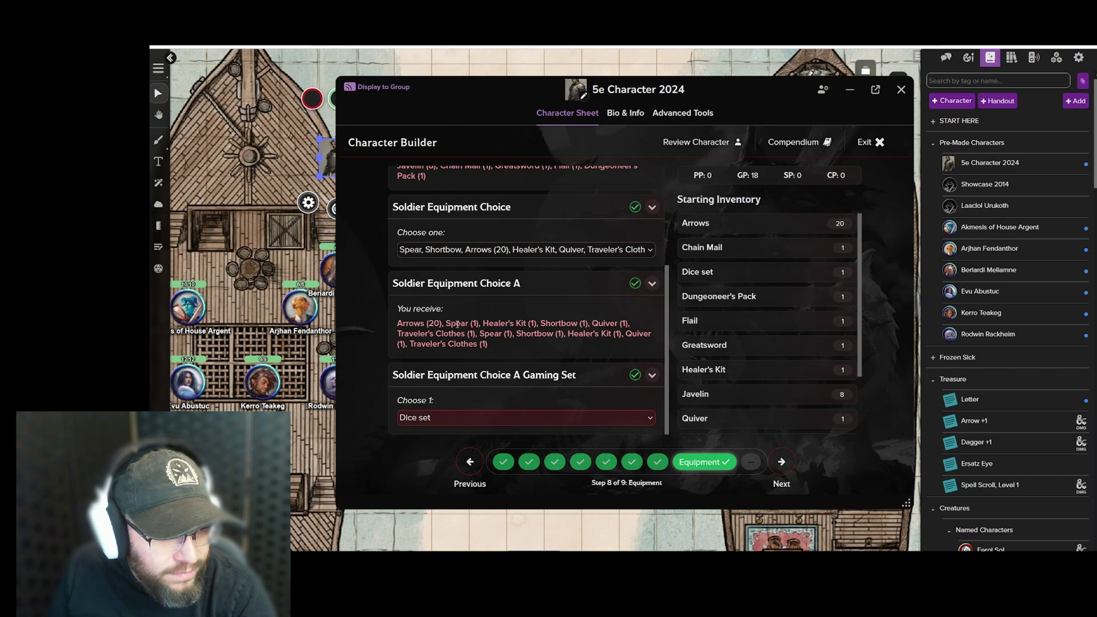
left_click(781, 462)
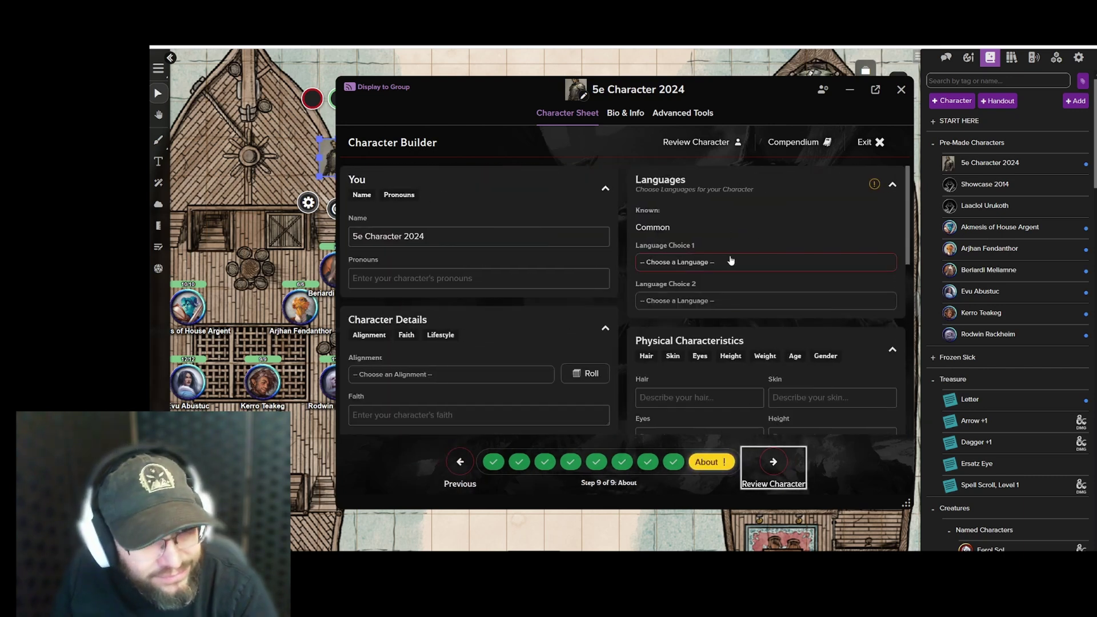
- Set Language Choice 1 to Elvish and Language Choice 2 to Dwarvish
left_click(726, 262)
scroll(678, 321, "down", 3)
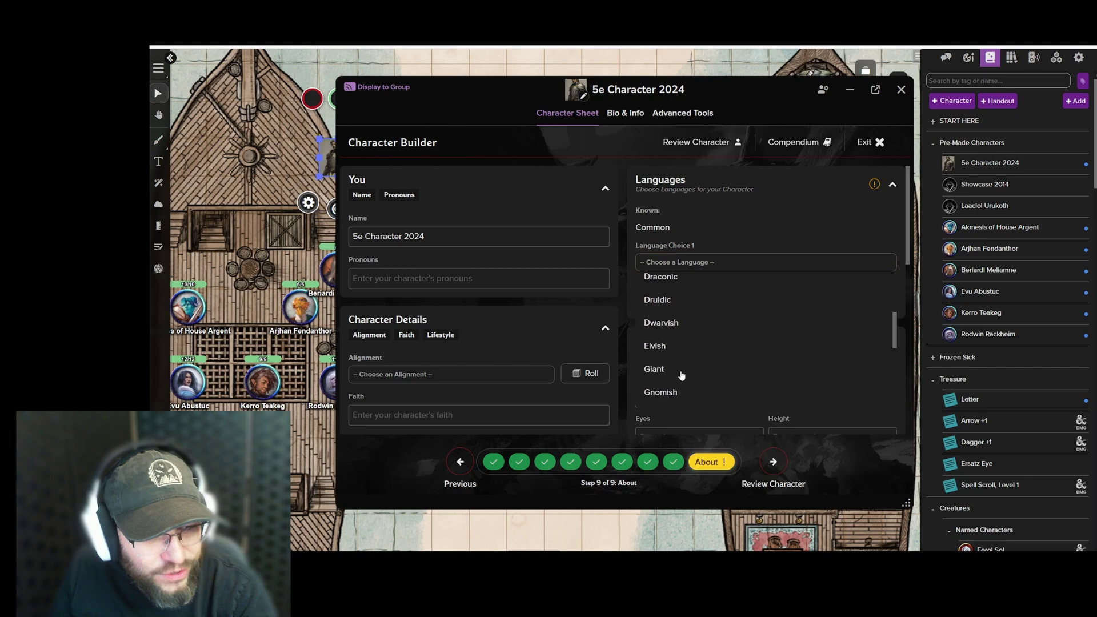
left_click(657, 345)
left_click(719, 303)
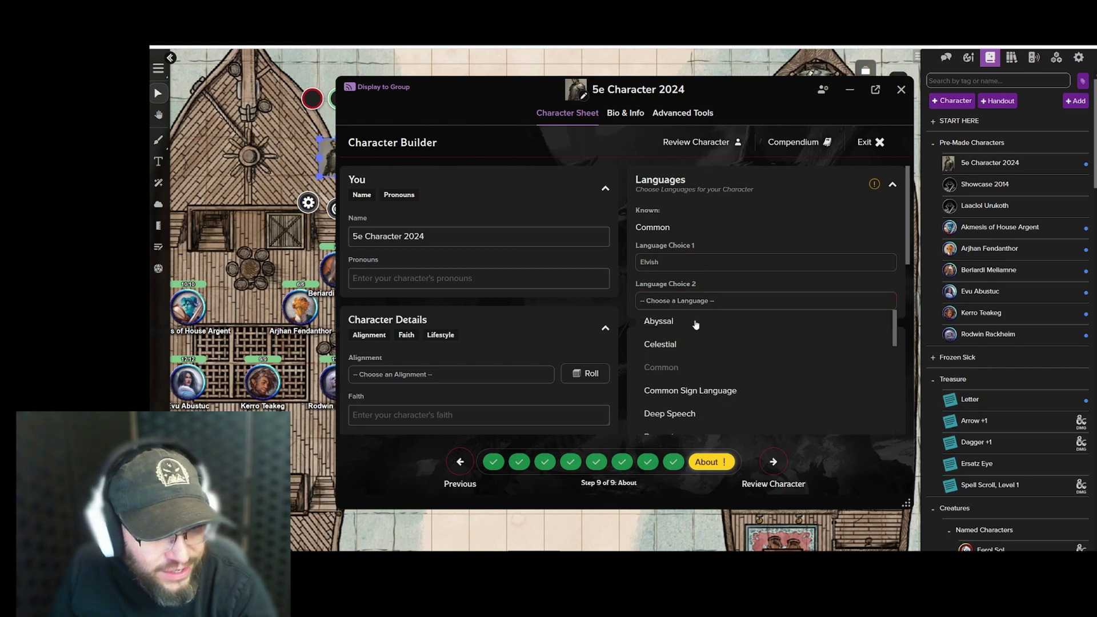
scroll(680, 334, "down", 3)
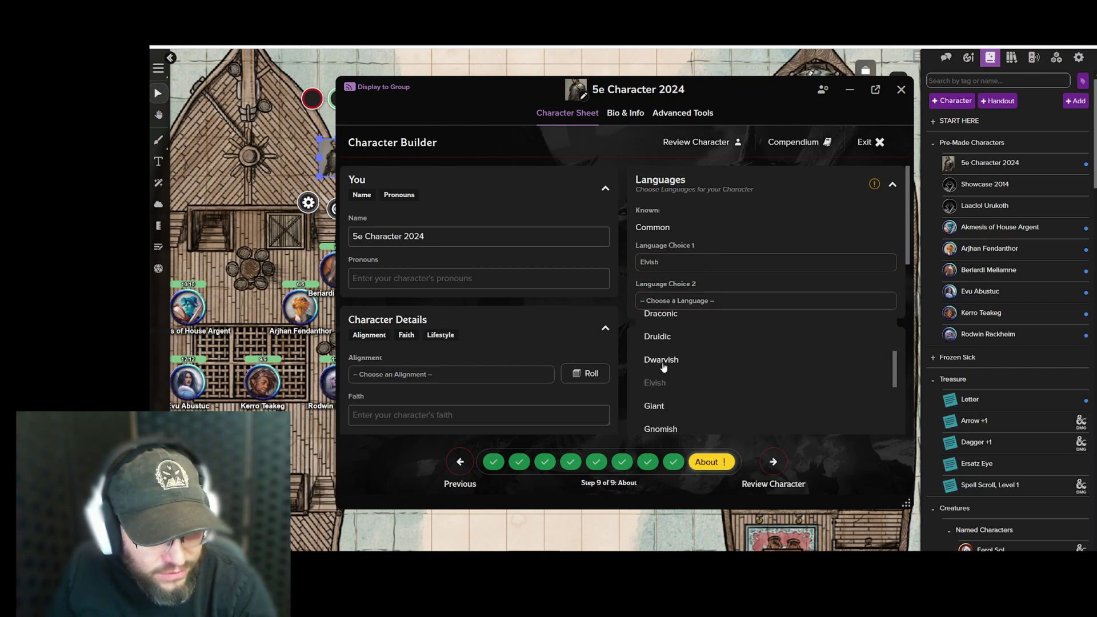
left_click(662, 360)
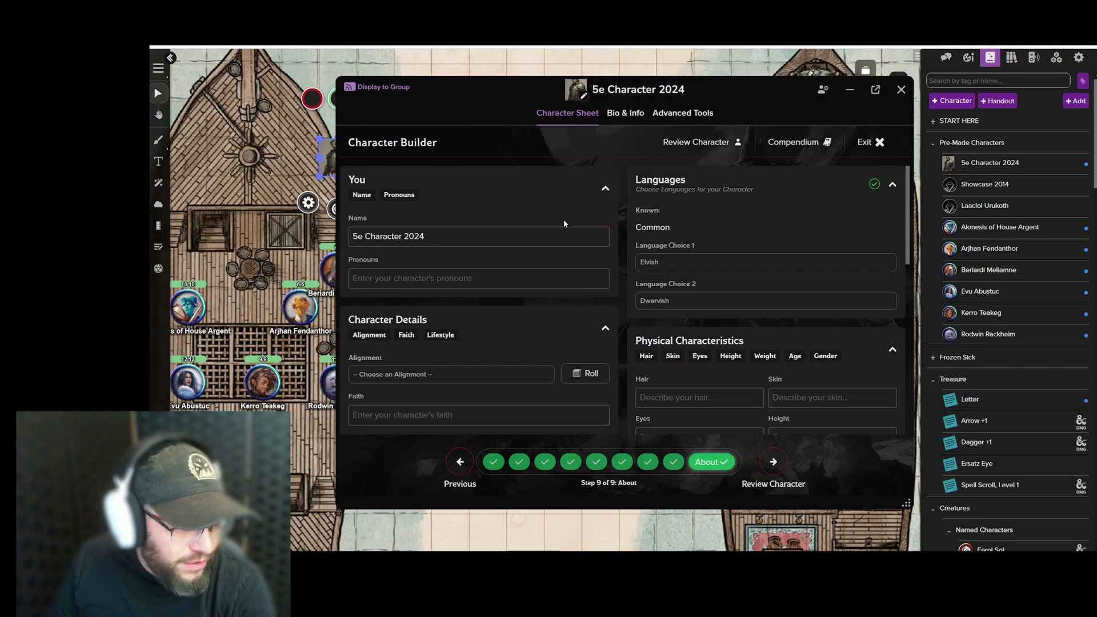
- Scroll through the About step and check the lifestyle options without choosing one
scroll(503, 336, "down", 2)
scroll(539, 336, "up", 2)
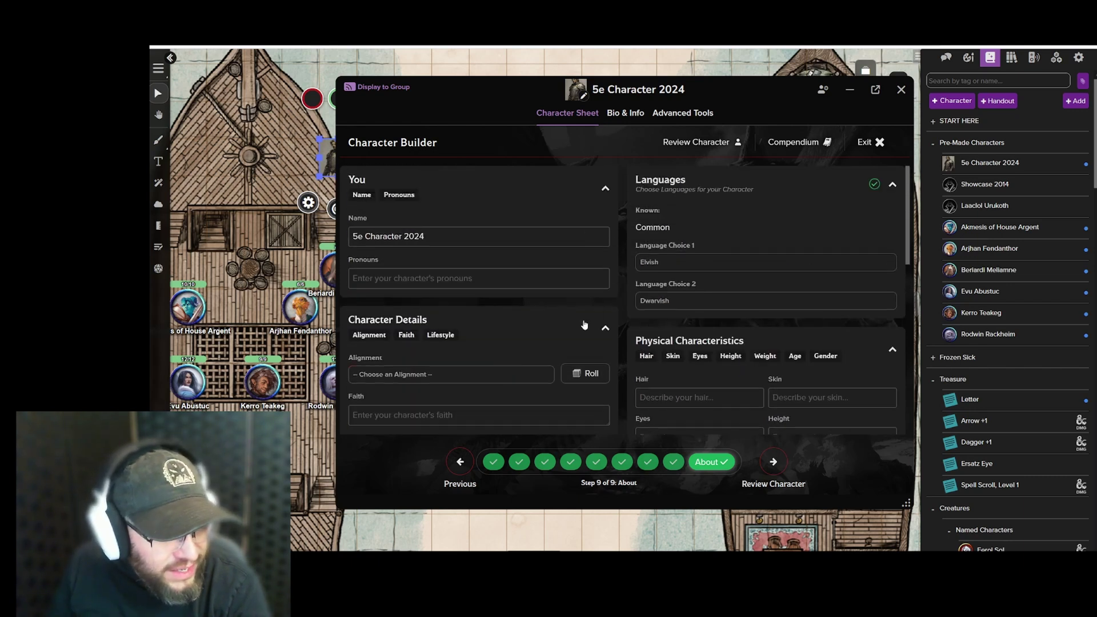
scroll(523, 225, "down", 1)
scroll(472, 224, "up", 1)
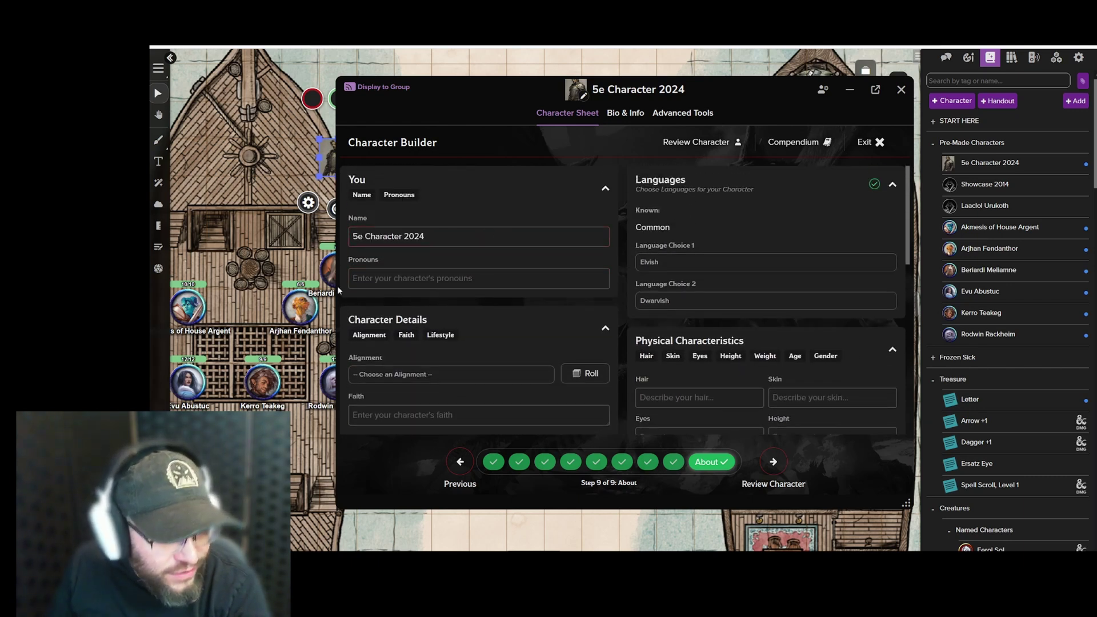
scroll(500, 258, "down", 2)
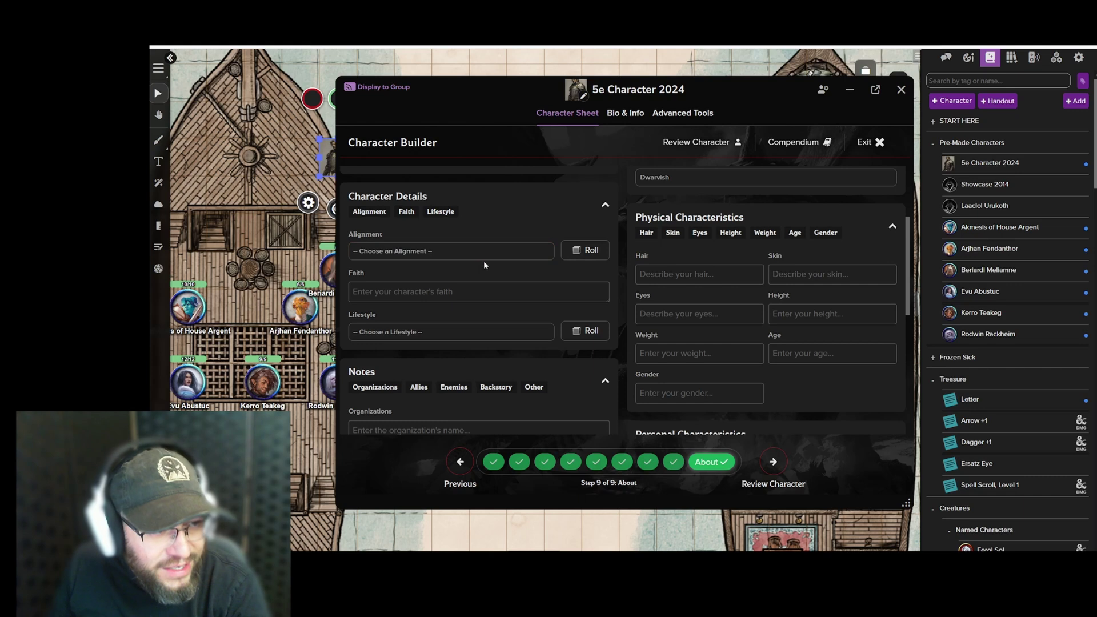
scroll(480, 275, "down", 1)
left_click(445, 278)
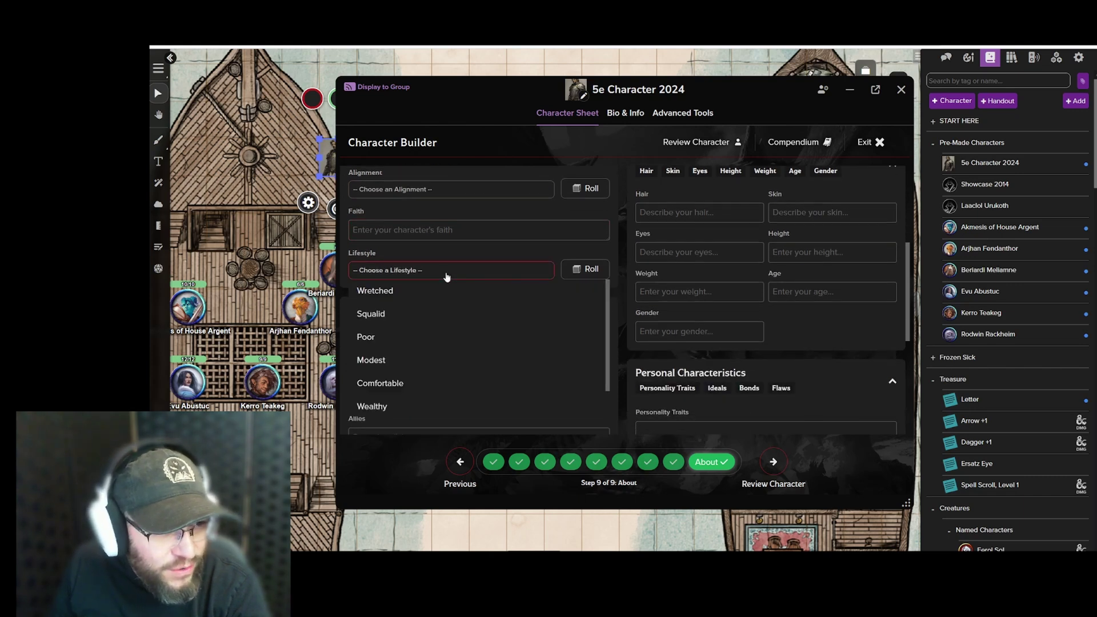
left_click(446, 277)
scroll(445, 283, "down", 4)
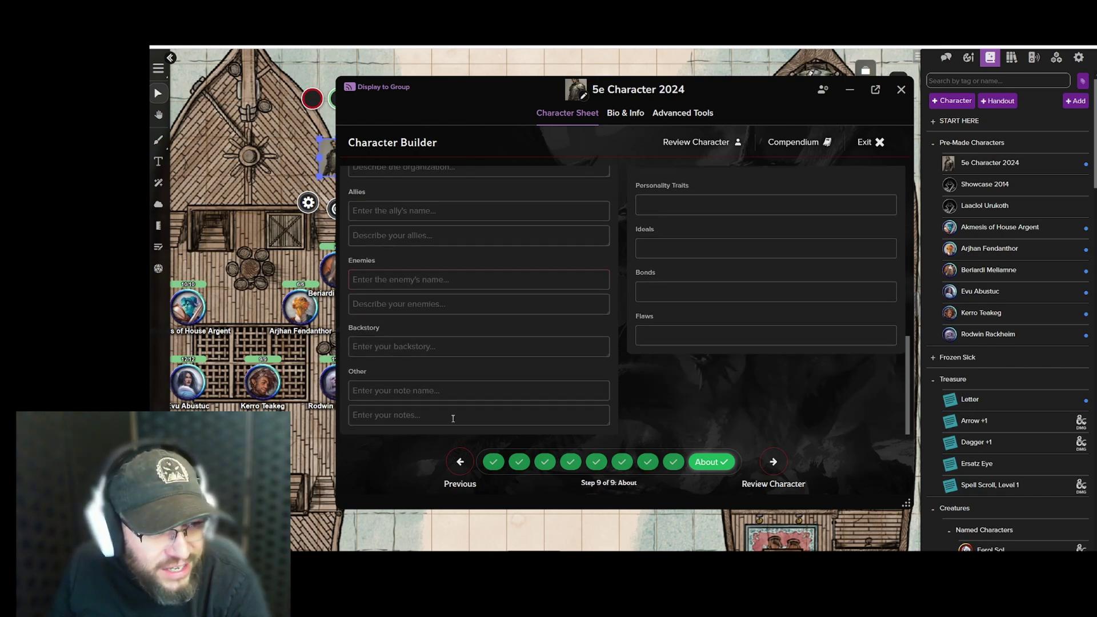
scroll(460, 323, "up", 2)
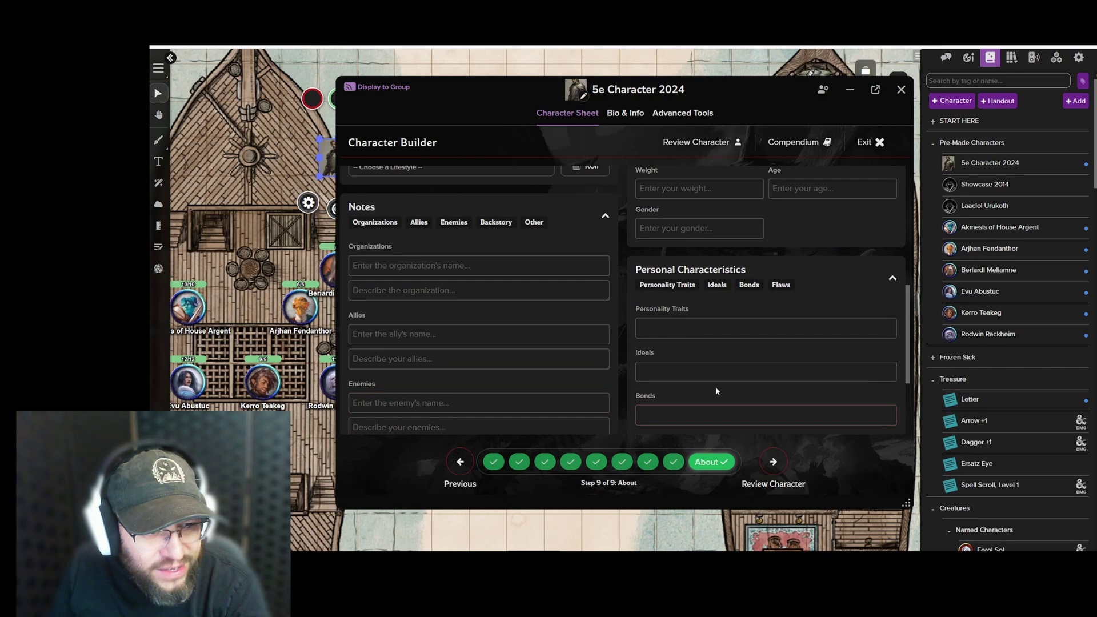
scroll(715, 386, "down", 2)
scroll(733, 380, "up", 6)
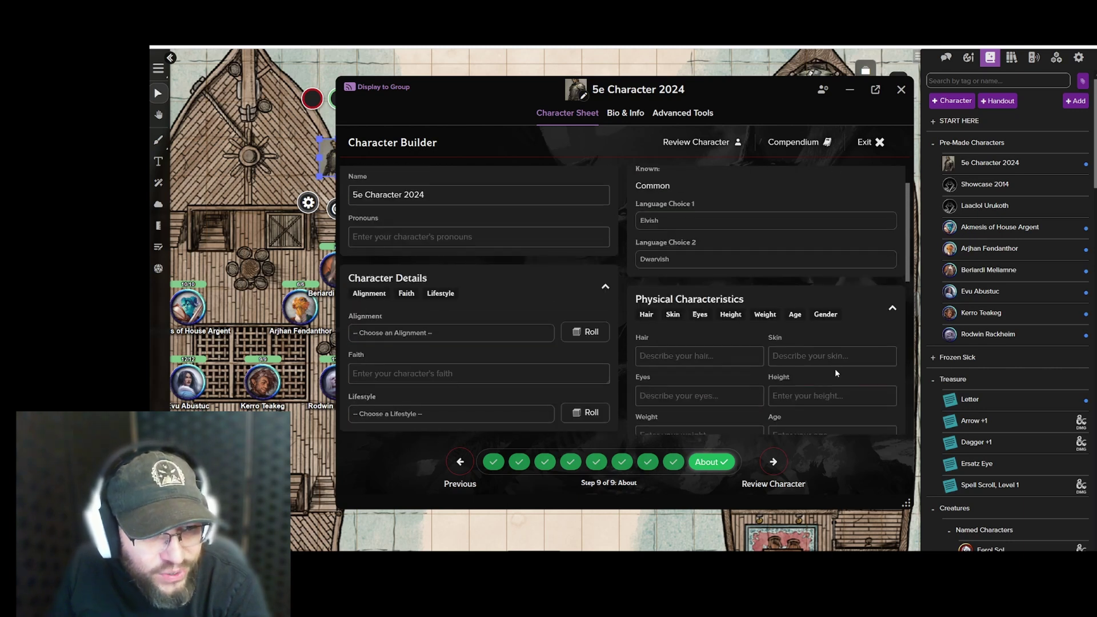
scroll(800, 376, "down", 6)
- Review the character, then Save & Exit to the full character sheet
left_click(773, 473)
scroll(658, 286, "down", 3)
scroll(606, 314, "up", 2)
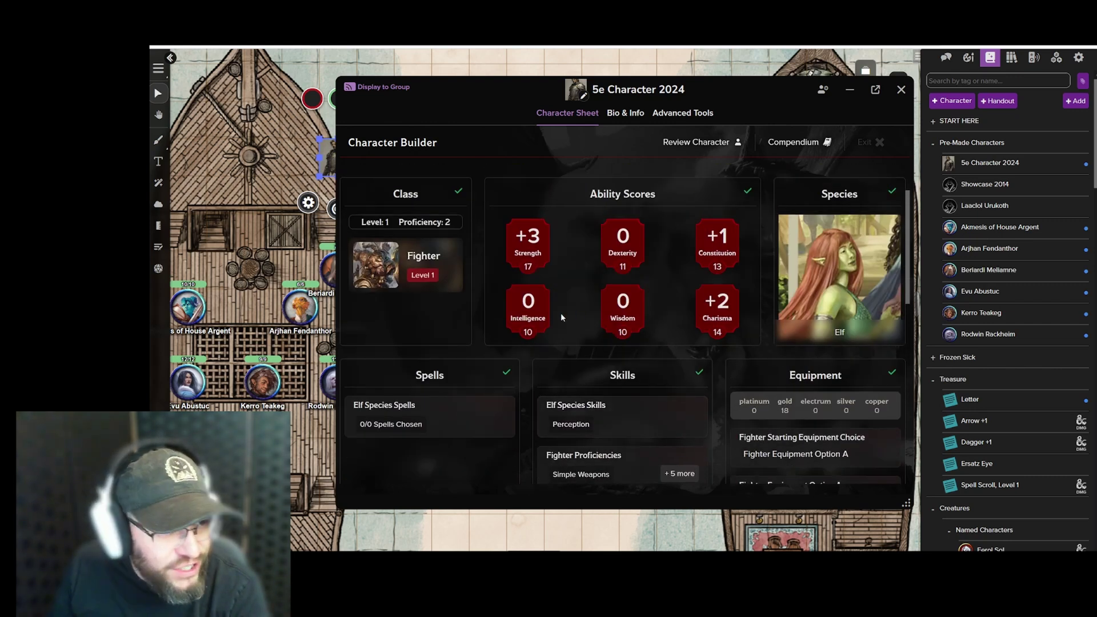
scroll(567, 316, "up", 2)
left_click(863, 196)
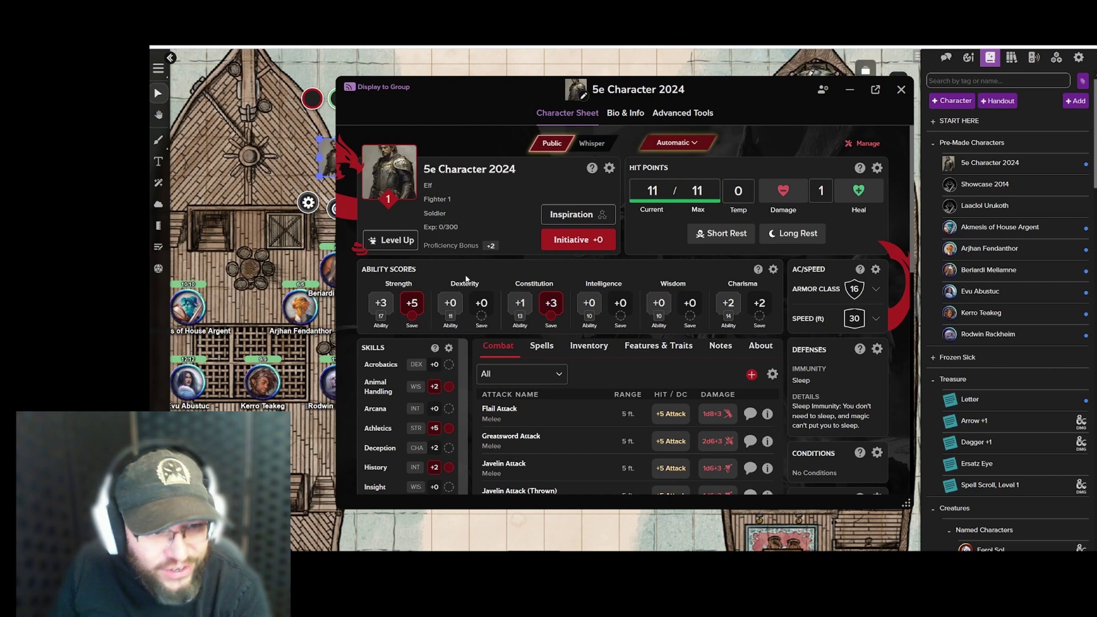
- Scroll through the sheet showing the level-1 Elf Fighter Soldier with 11 HP and AC 16
scroll(471, 307, "down", 2)
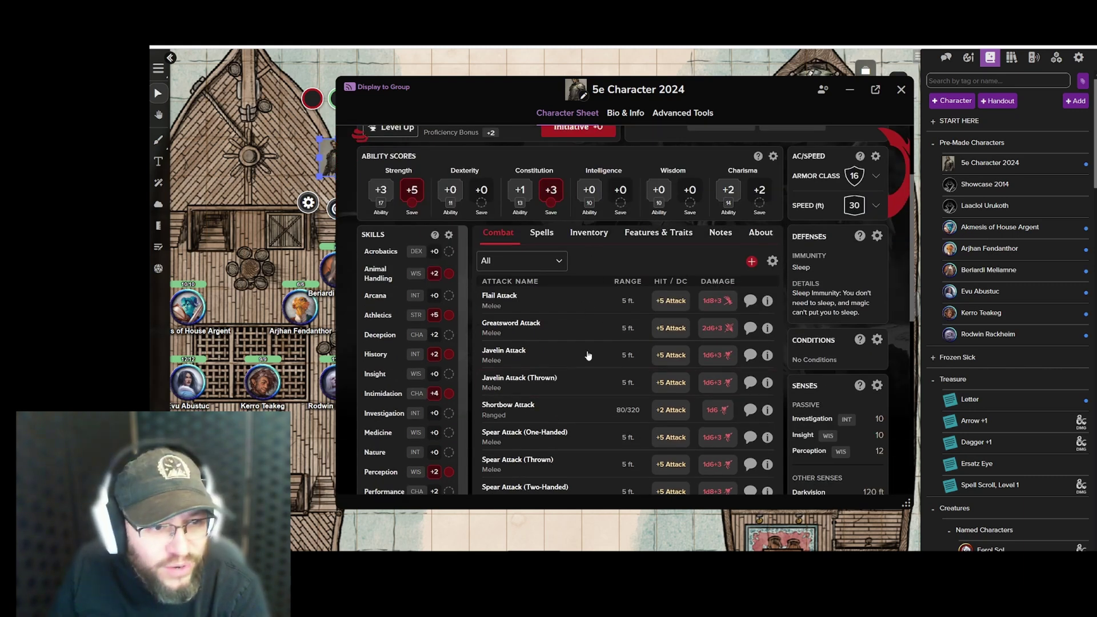
scroll(587, 355, "up", 2)
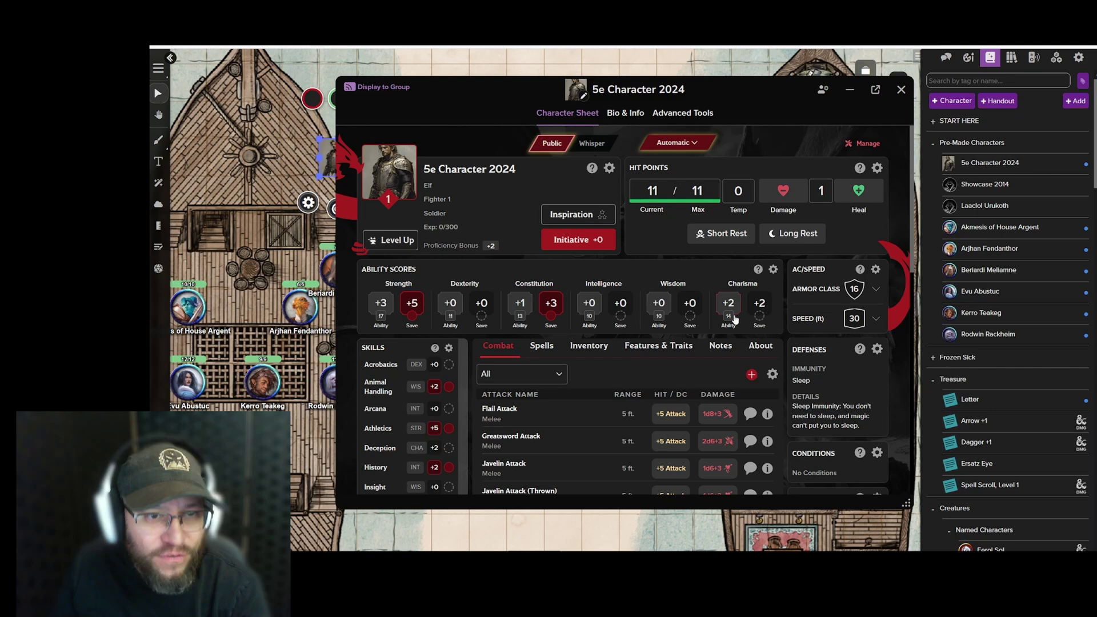
scroll(582, 275, "down", 5)
scroll(582, 275, "down", 2)
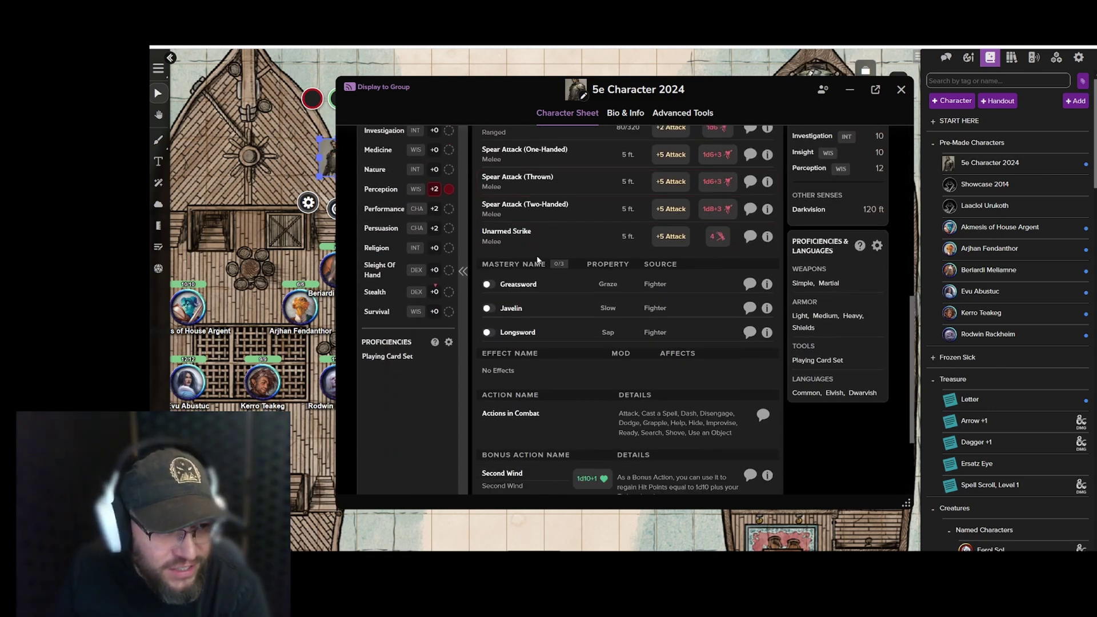
scroll(549, 225, "up", 5)
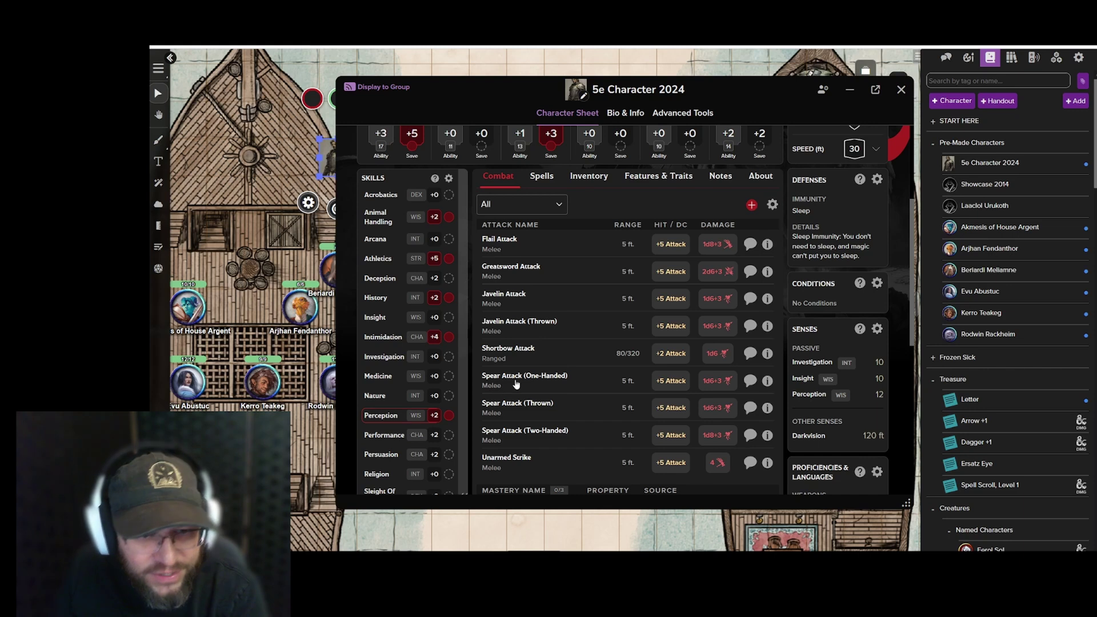
scroll(492, 320, "up", 3)
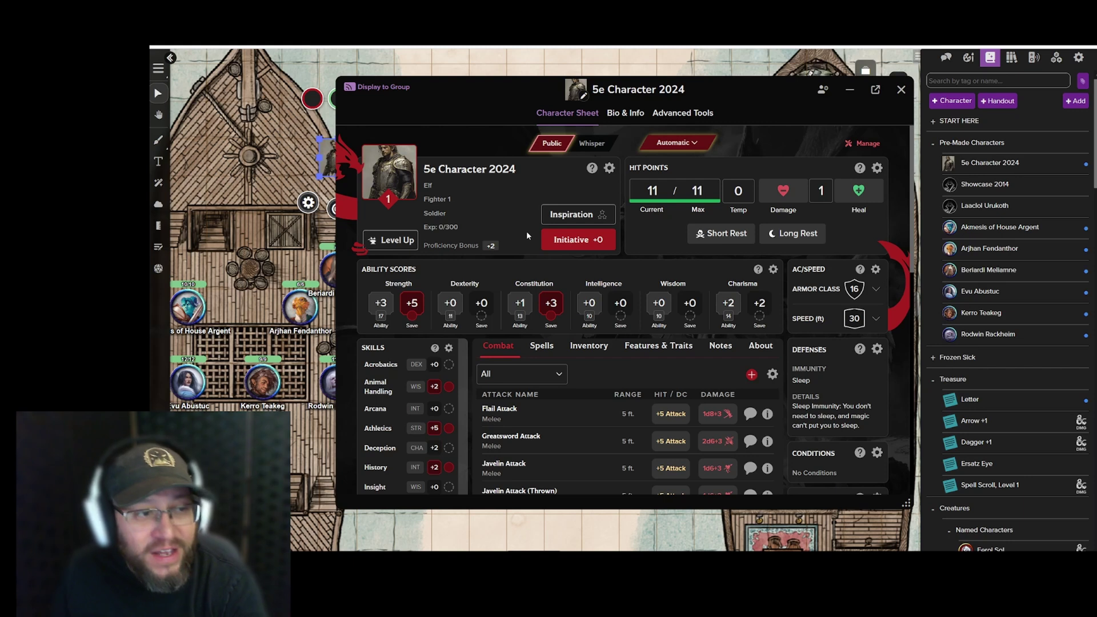
- Use Level Up to preview the Fighter at level 2, then revert it to level 1
left_click(392, 240)
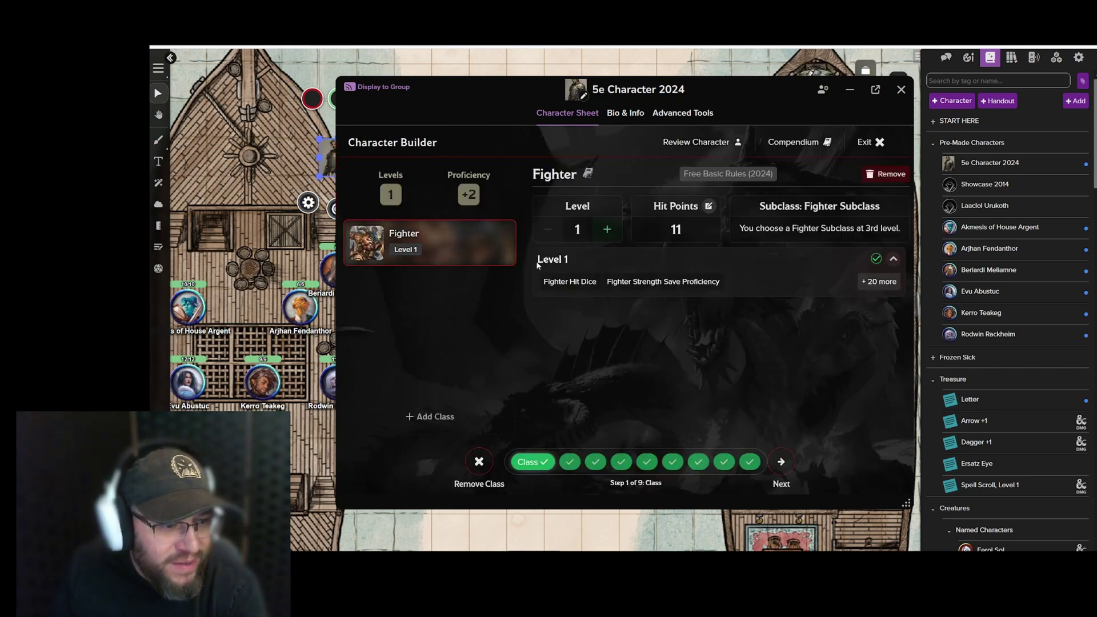
left_click(530, 462)
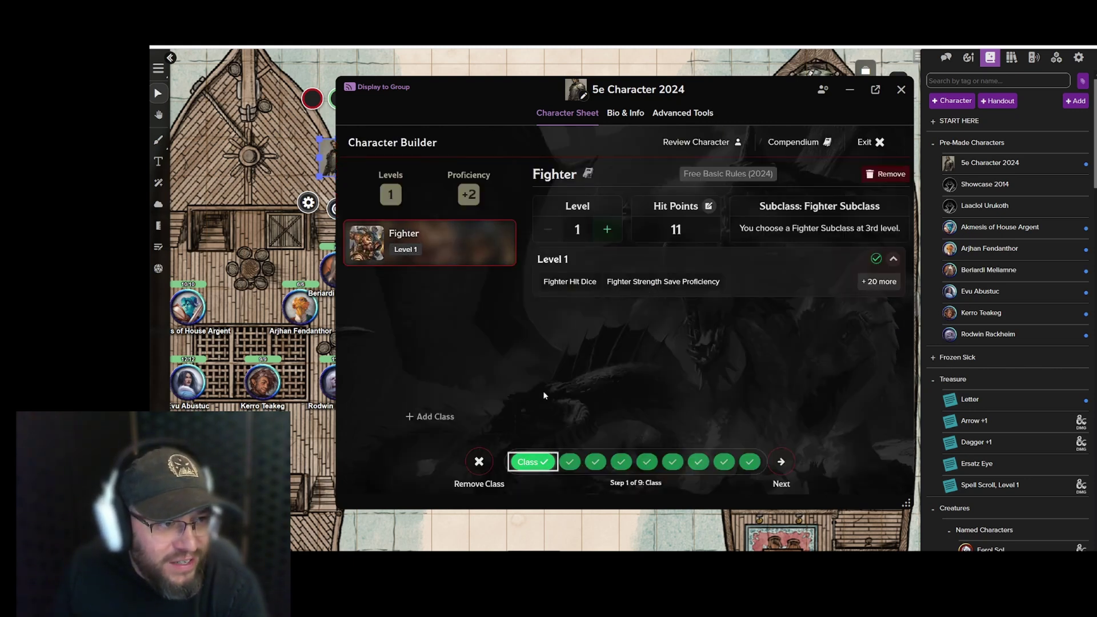
left_click(608, 229)
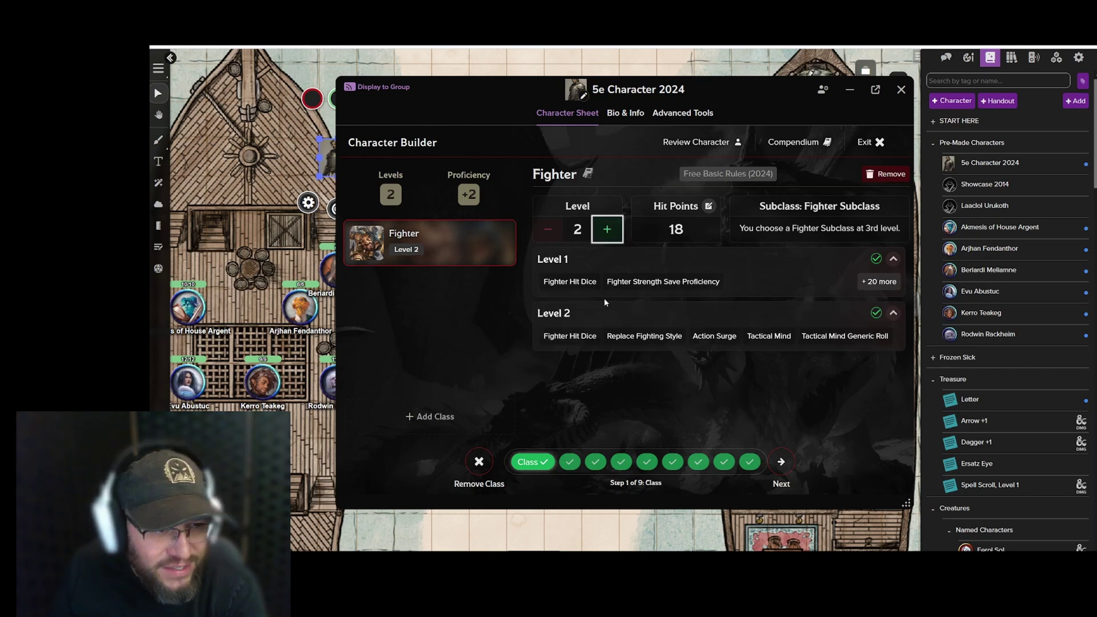
left_click(548, 229)
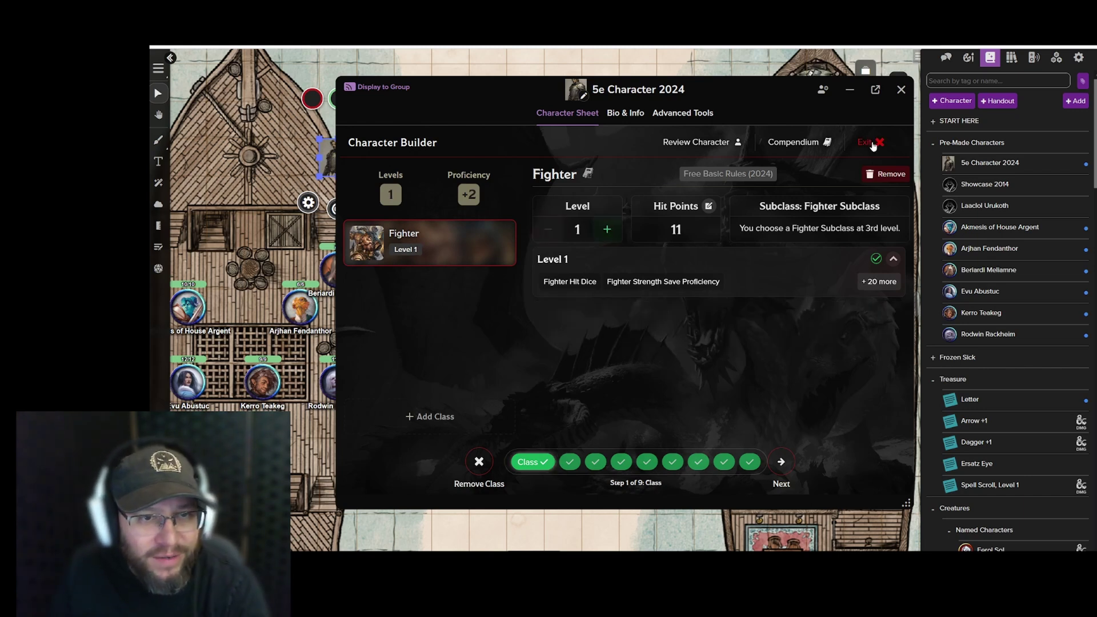